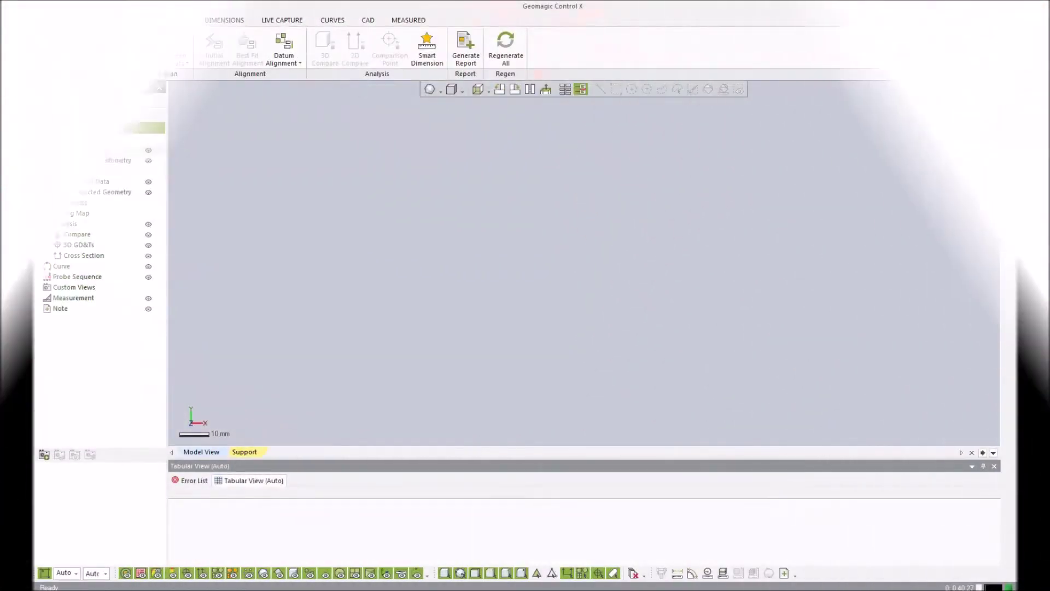
Step: Load CrankshaftCAD as reference data and CrankshaftMesh.stl as measured scan data
{"action": "double_click", "coordinate": [462, 141]}
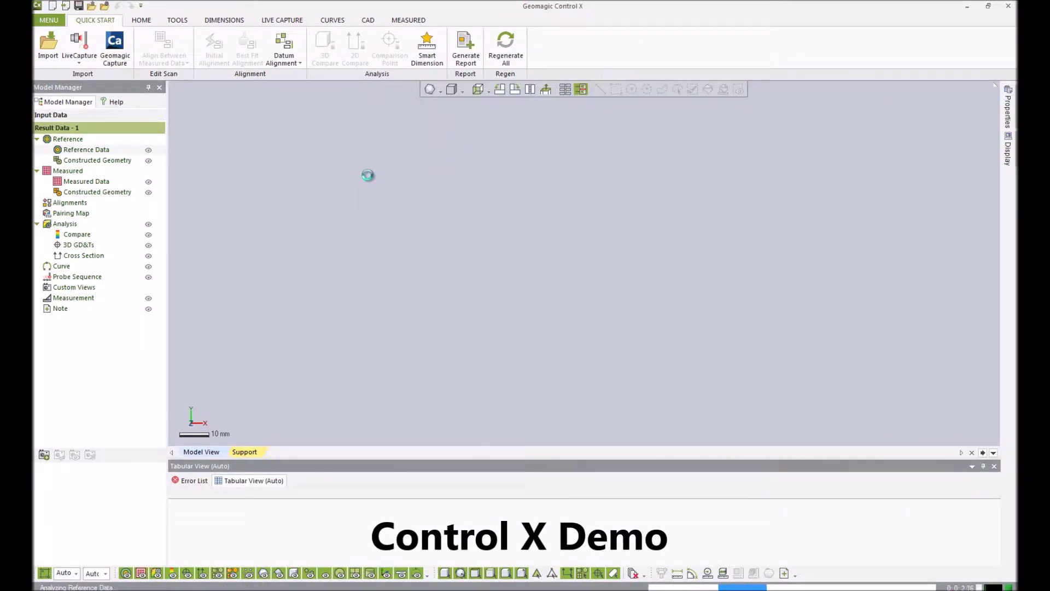
{"action": "right_click_drag", "start_coordinate": [573, 221], "coordinate": [292, 216]}
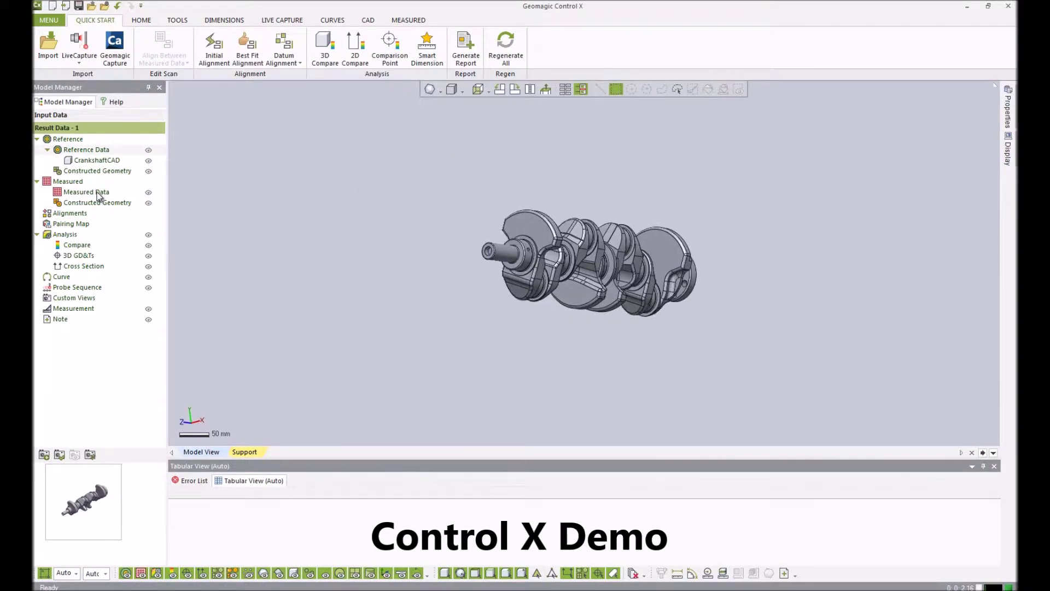
{"action": "right_click", "coordinate": [98, 196]}
{"action": "left_click", "coordinate": [240, 202]}
{"action": "double_click", "coordinate": [452, 142]}
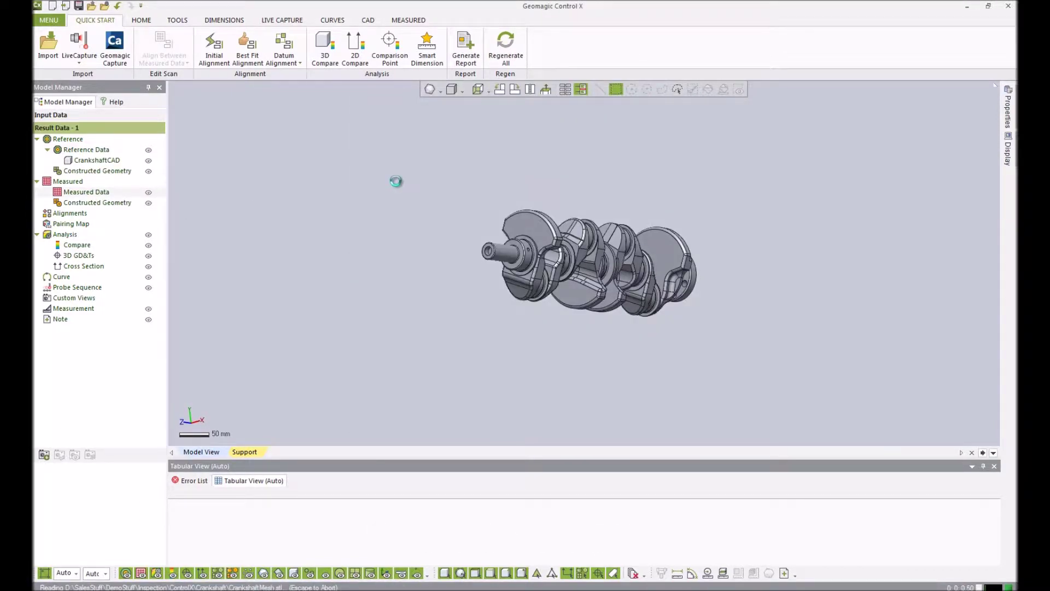
{"action": "left_click", "coordinate": [218, 67]}
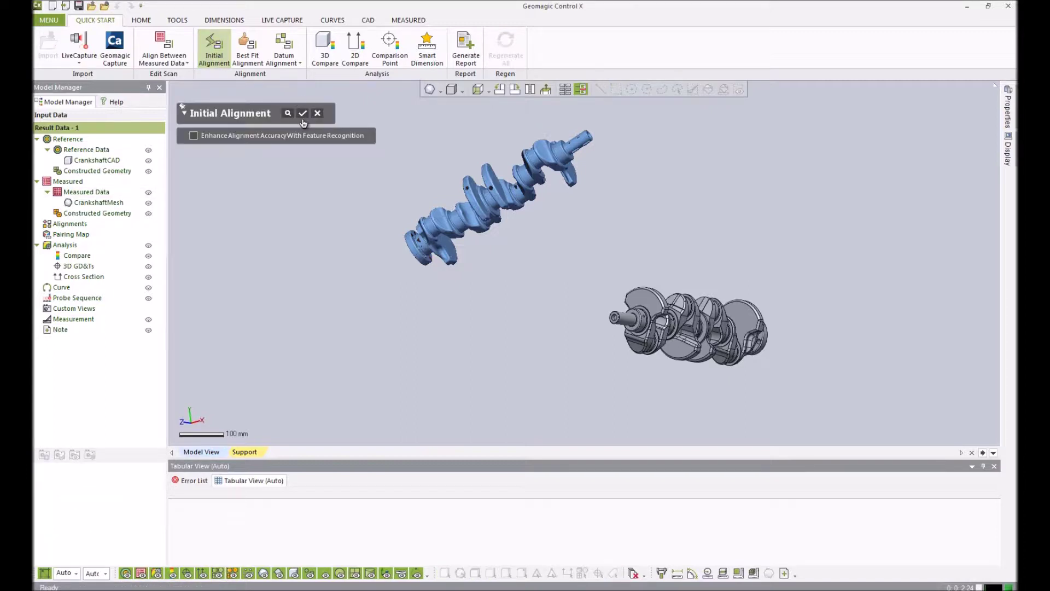
Step: Apply Initial Alignment to overlay the scan on the CAD, giving RMS 0.2045
{"action": "left_click", "coordinate": [302, 114]}
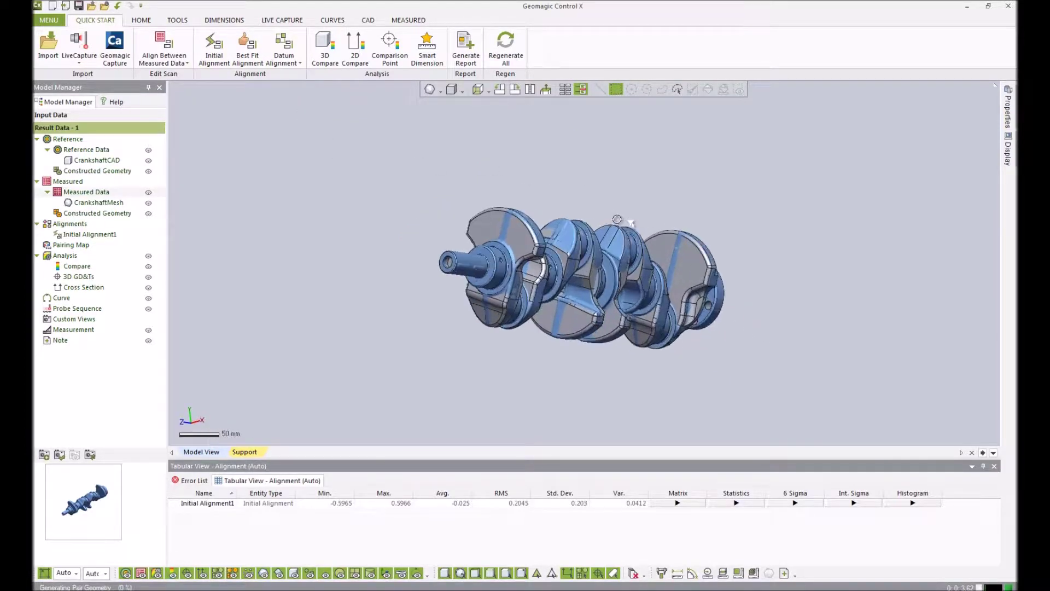
Step: Compute the 3D Compare1 deviation colour map (RMS 0.7448, 24.2326% in tolerance)
{"action": "left_click", "coordinate": [327, 55]}
{"action": "left_click", "coordinate": [268, 113]}
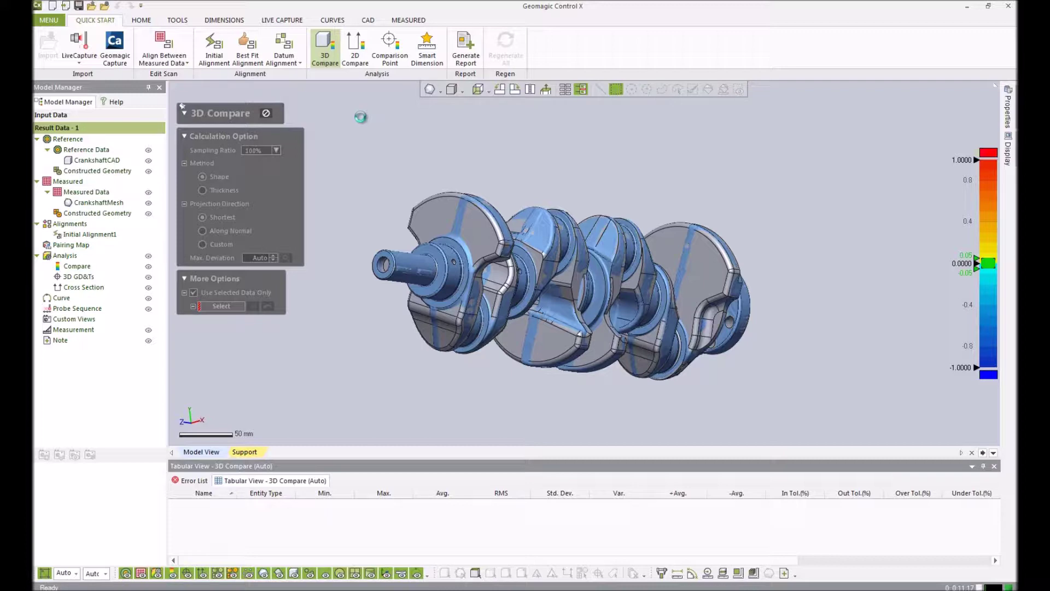
{"action": "right_click_drag", "start_coordinate": [546, 167], "coordinate": [509, 164]}
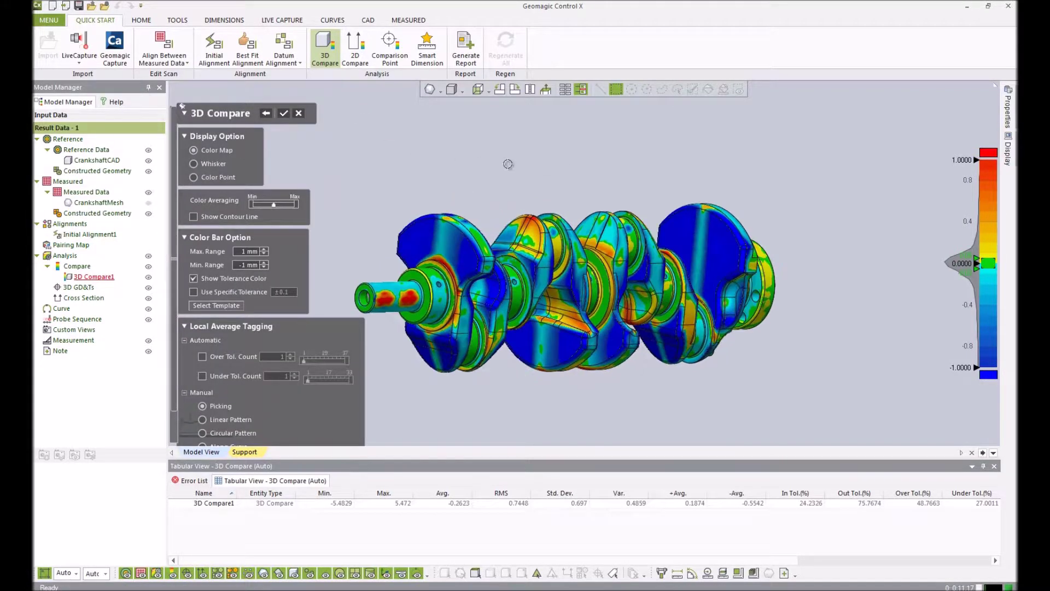
{"action": "left_click", "coordinate": [284, 113]}
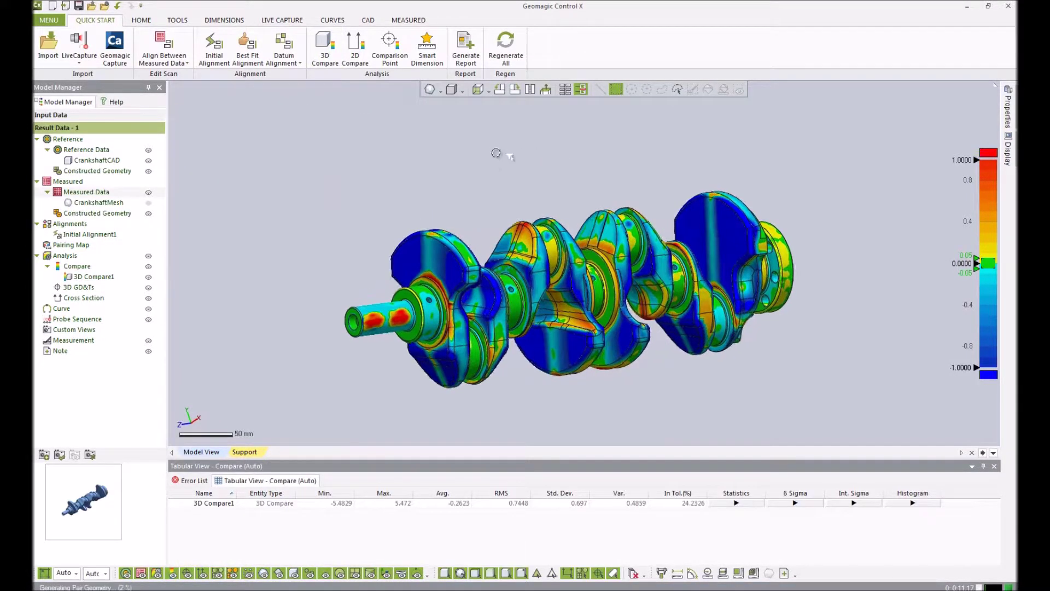
{"action": "left_click", "coordinate": [355, 49]}
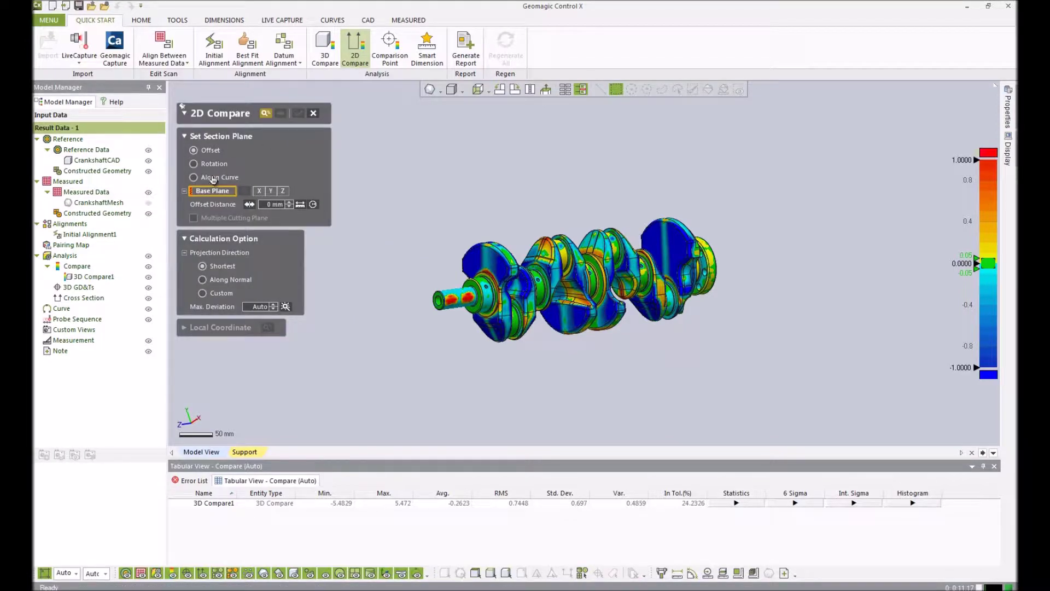
Step: Set up a 2D section rotated 60° about Face 1 with reversed angle direction
{"action": "left_click", "coordinate": [213, 166]}
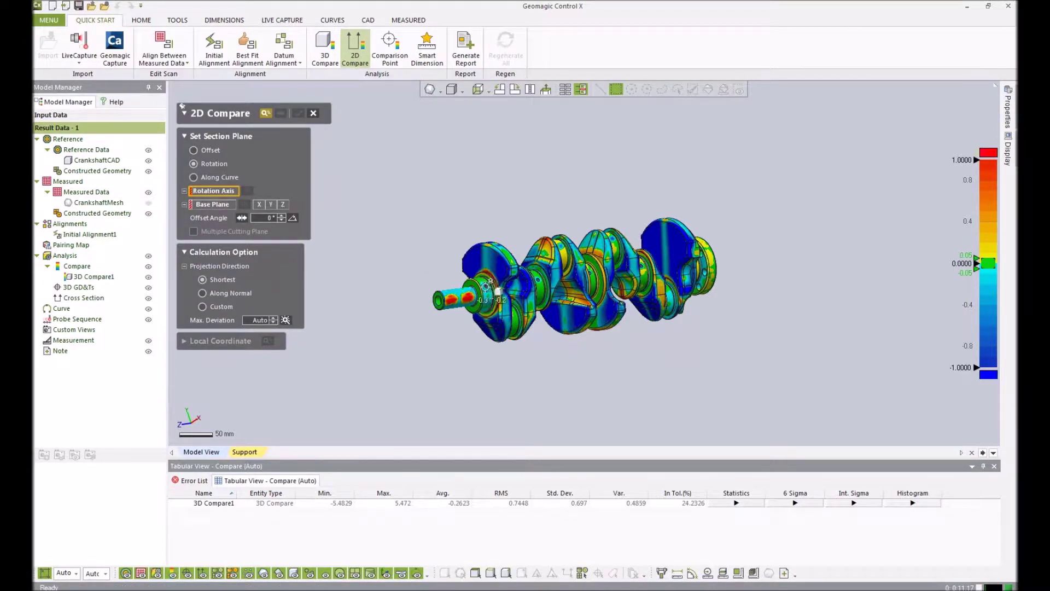
{"action": "scroll", "coordinate": [485, 286], "scroll_direction": "up", "scroll_amount": 3}
{"action": "left_click", "coordinate": [483, 279]}
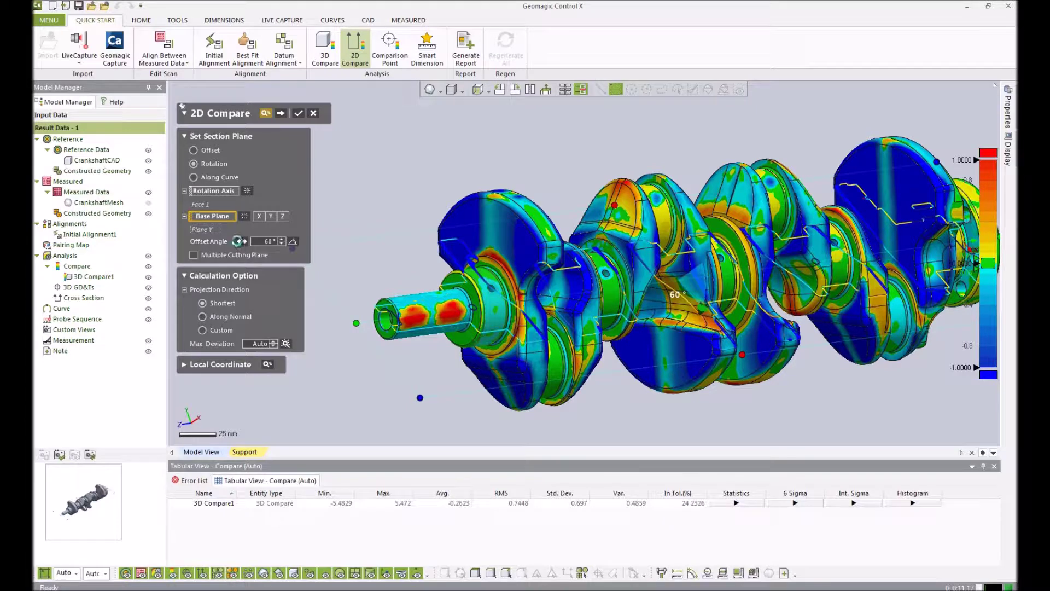
{"action": "left_click", "coordinate": [238, 241]}
{"action": "left_click", "coordinate": [282, 113]}
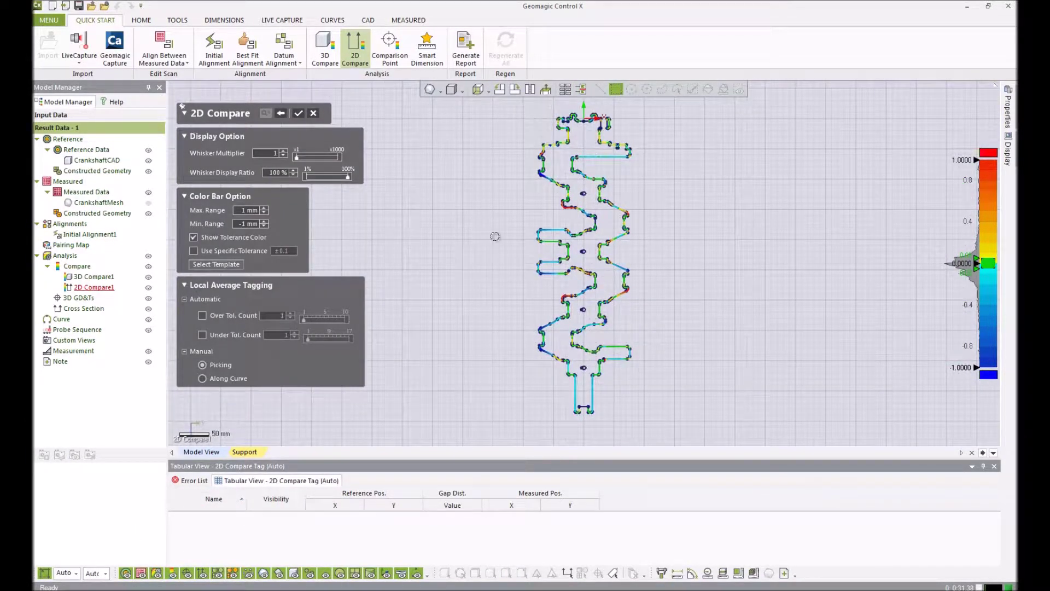
Step: Tag three section gap points (-0.0471, -0.0219, 0.097), confirm 2D Compare1, then hide it
{"action": "left_click", "coordinate": [550, 181]}
{"action": "left_click_drag", "start_coordinate": [594, 160], "coordinate": [335, 194]}
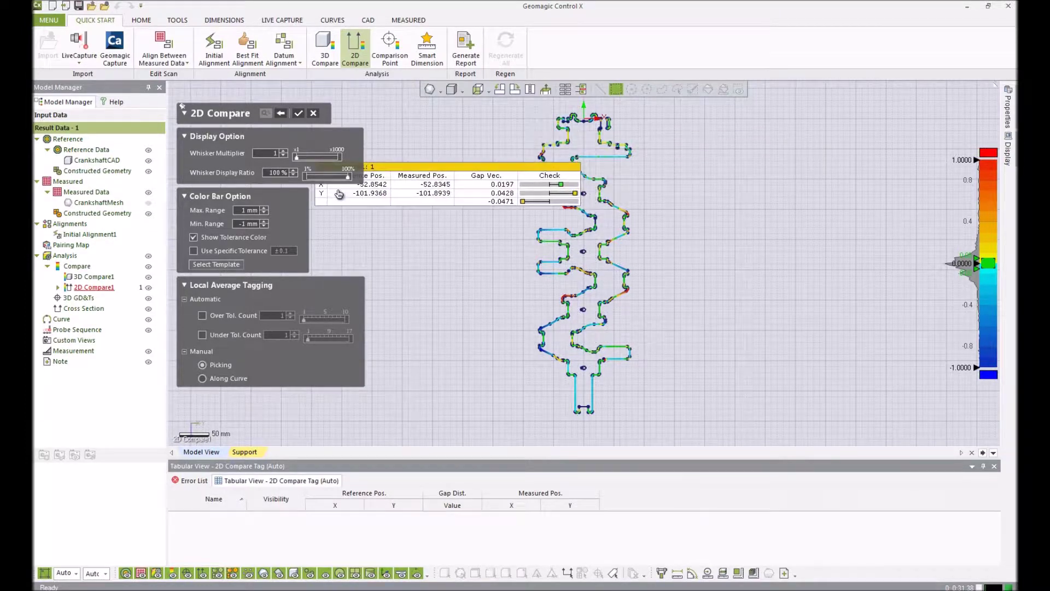
{"action": "left_click", "coordinate": [615, 347]}
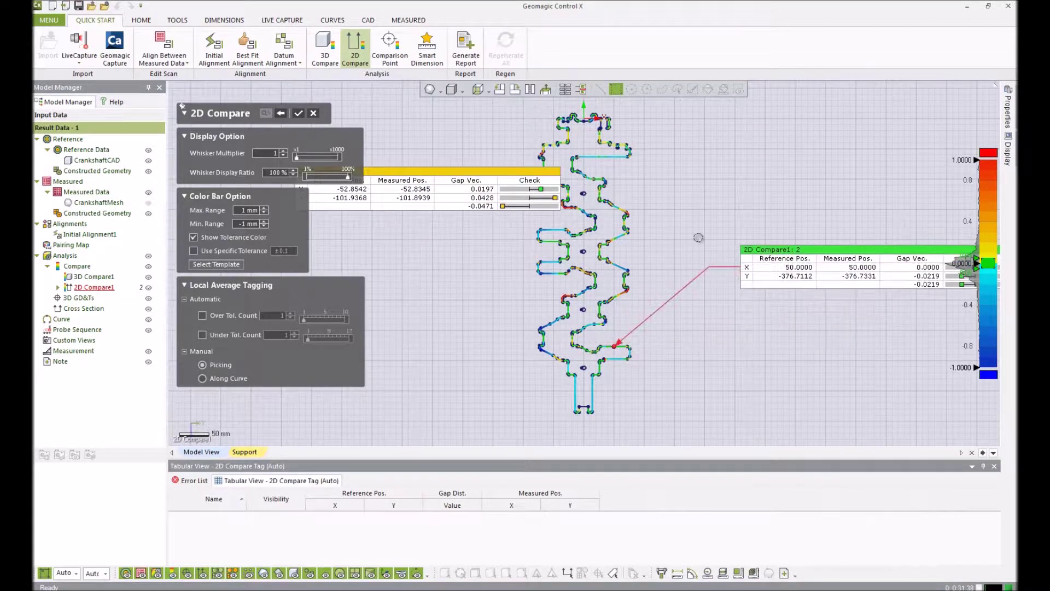
{"action": "left_click", "coordinate": [621, 208]}
{"action": "left_click_drag", "start_coordinate": [632, 193], "coordinate": [702, 182]}
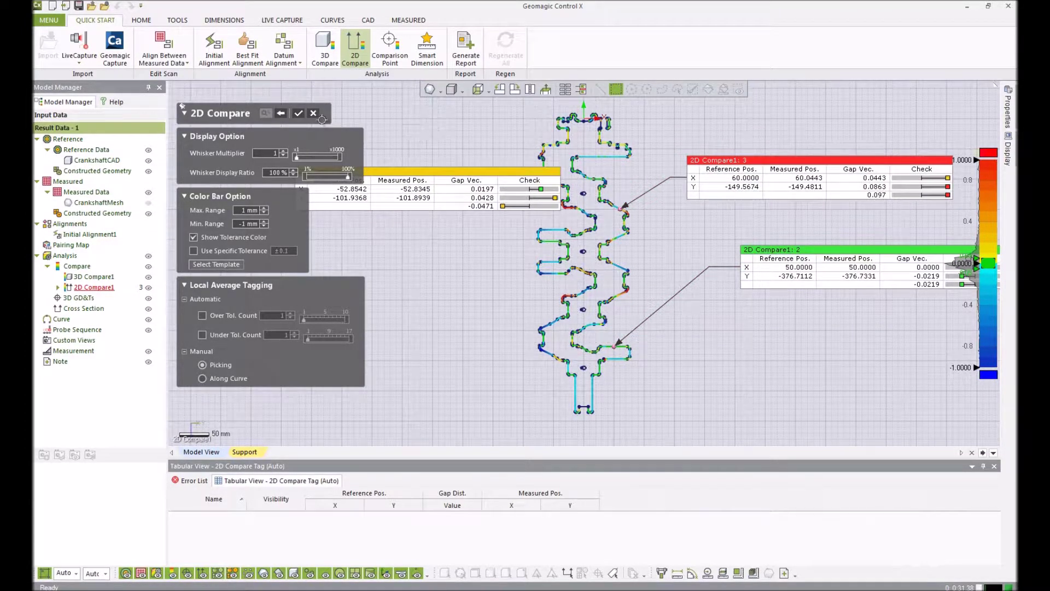
{"action": "left_click", "coordinate": [298, 114]}
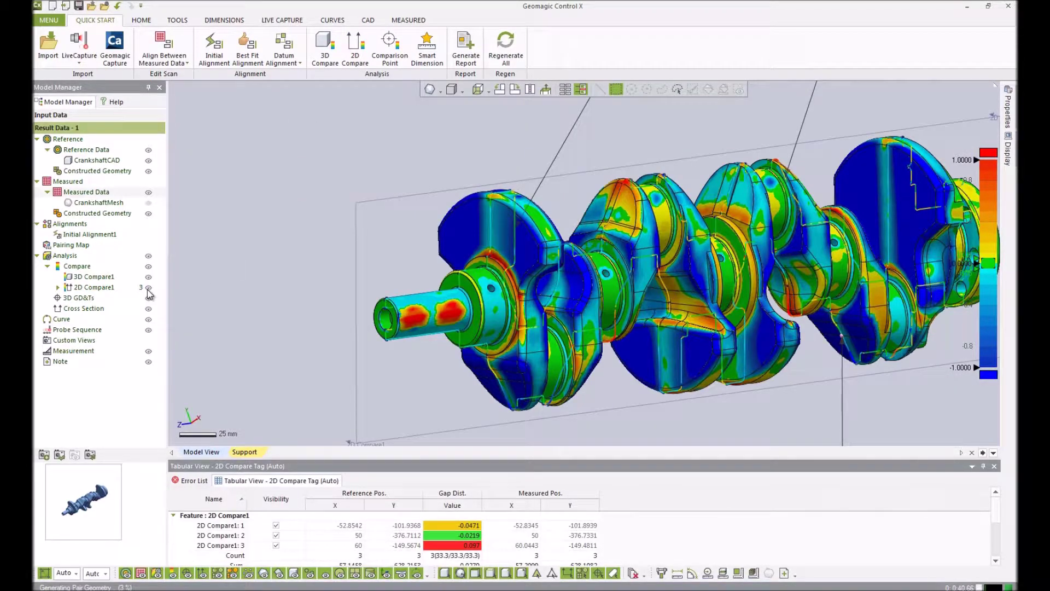
{"action": "left_click", "coordinate": [148, 288]}
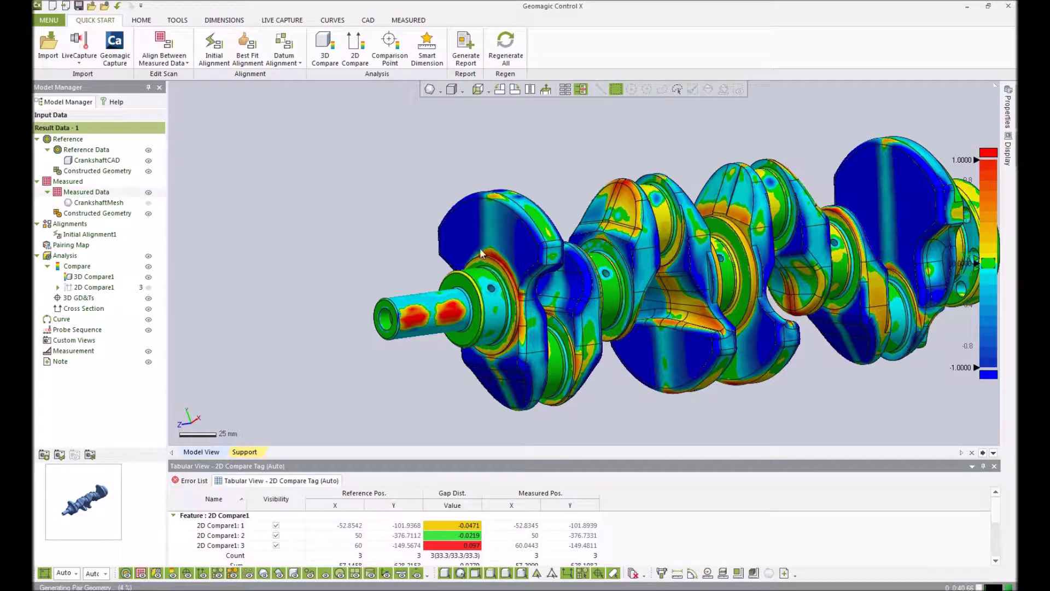
Step: Place three CMP1 comparison points with gaps -0.0147, 0.0941 and -0.0816
{"action": "scroll", "coordinate": [395, 269], "scroll_direction": "down", "scroll_amount": 3}
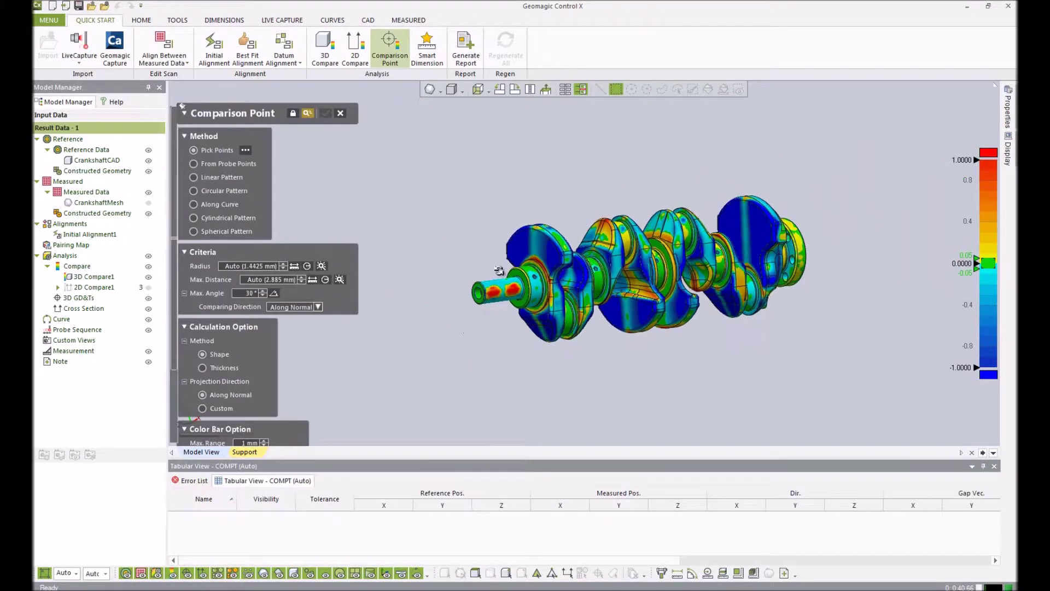
{"action": "scroll", "coordinate": [618, 273], "scroll_direction": "down", "scroll_amount": 1}
{"action": "left_click", "coordinate": [650, 263]}
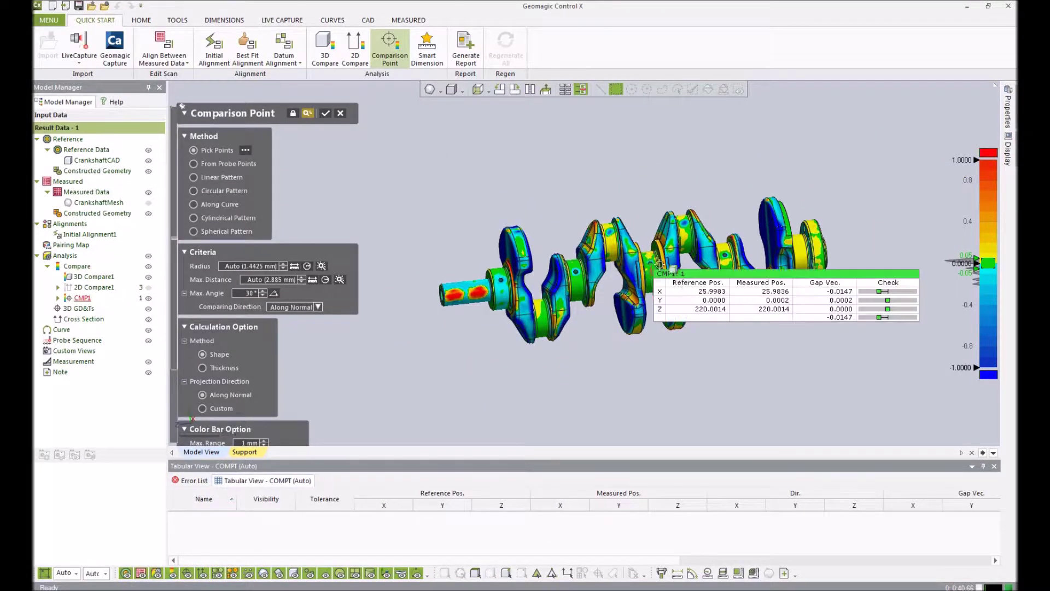
{"action": "mouse_move", "coordinate": [719, 293]}
{"action": "left_mouse_down"}
{"action": "mouse_move", "coordinate": [722, 156]}
{"action": "mouse_move", "coordinate": [707, 150]}
{"action": "left_mouse_up"}
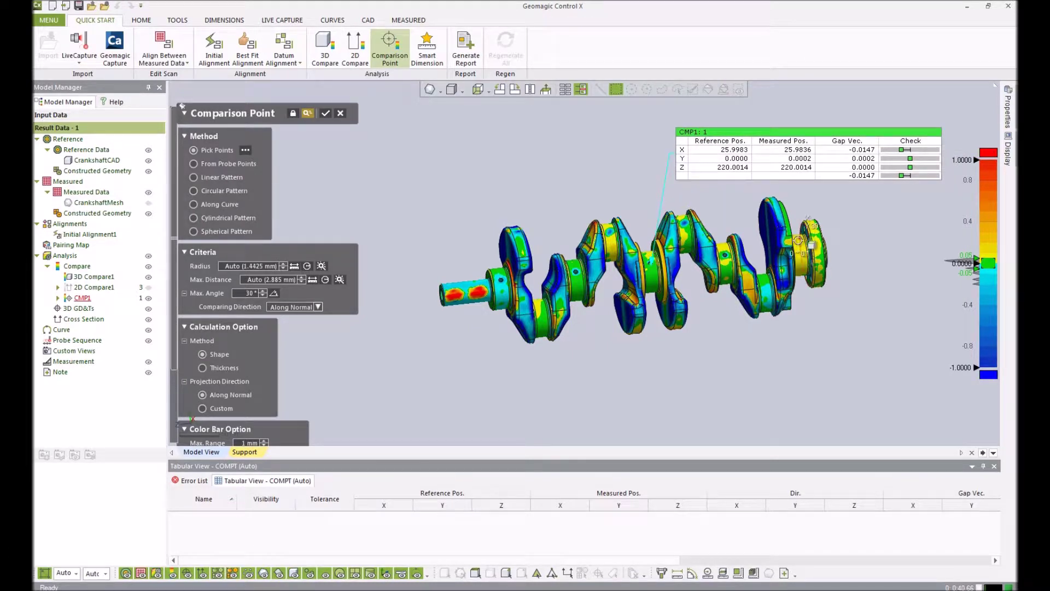
{"action": "left_click", "coordinate": [797, 239]}
{"action": "left_click_drag", "start_coordinate": [866, 249], "coordinate": [971, 228]}
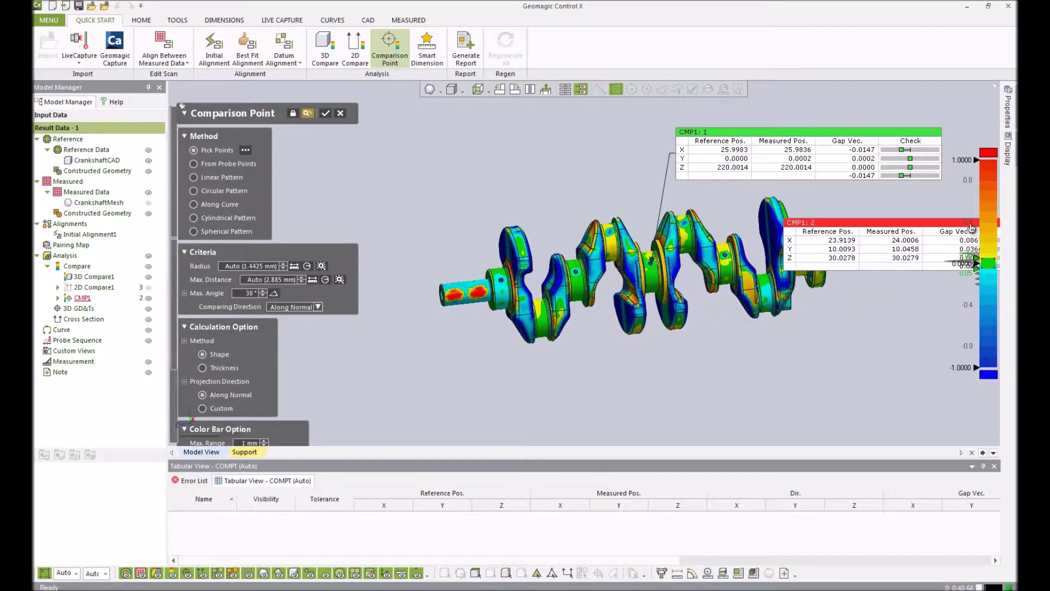
{"action": "left_click", "coordinate": [506, 240]}
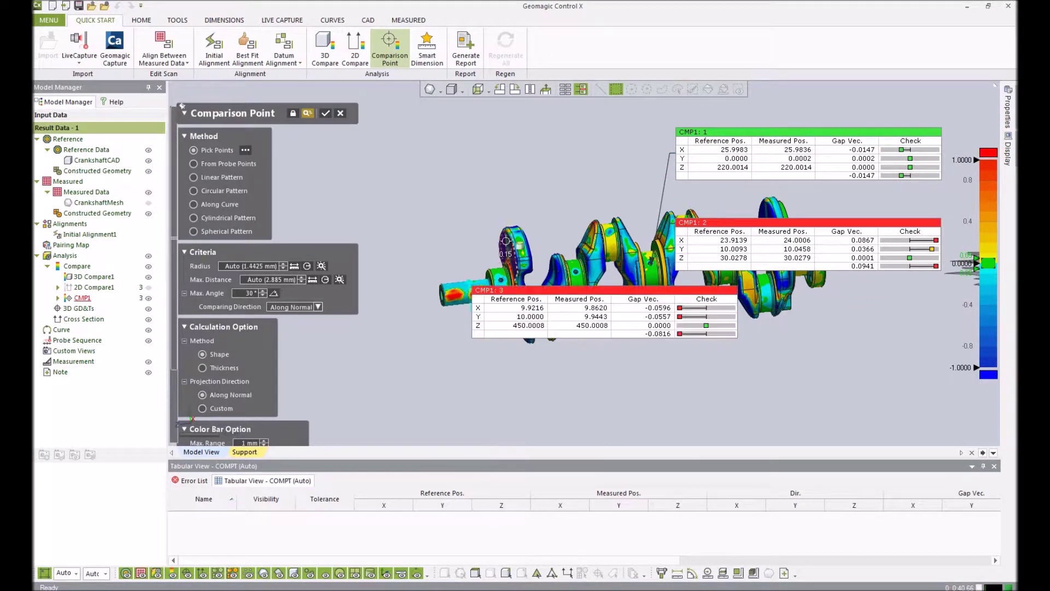
{"action": "left_click_drag", "start_coordinate": [525, 290], "coordinate": [417, 200]}
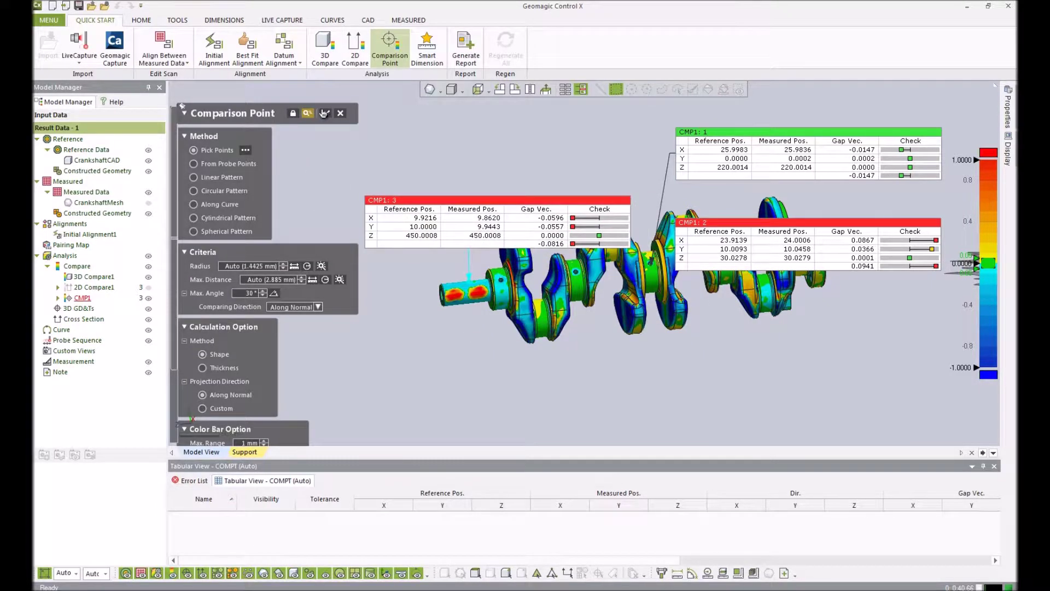
{"action": "left_click", "coordinate": [325, 113]}
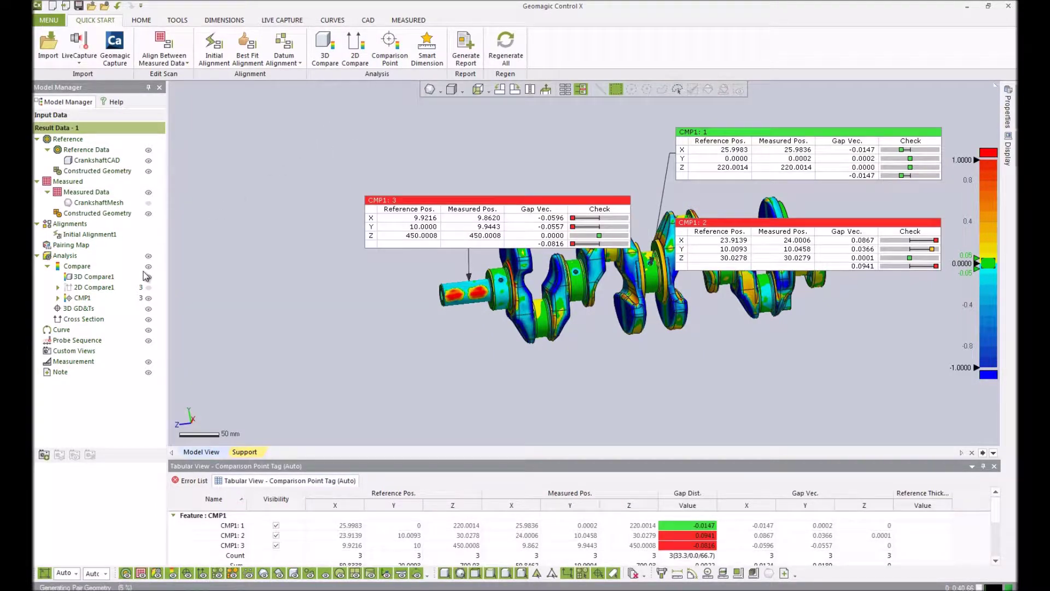
Step: Hide the 3D Compare1 colour map and the CMP1 comparison callouts
{"action": "left_click", "coordinate": [148, 276]}
{"action": "left_click", "coordinate": [149, 297]}
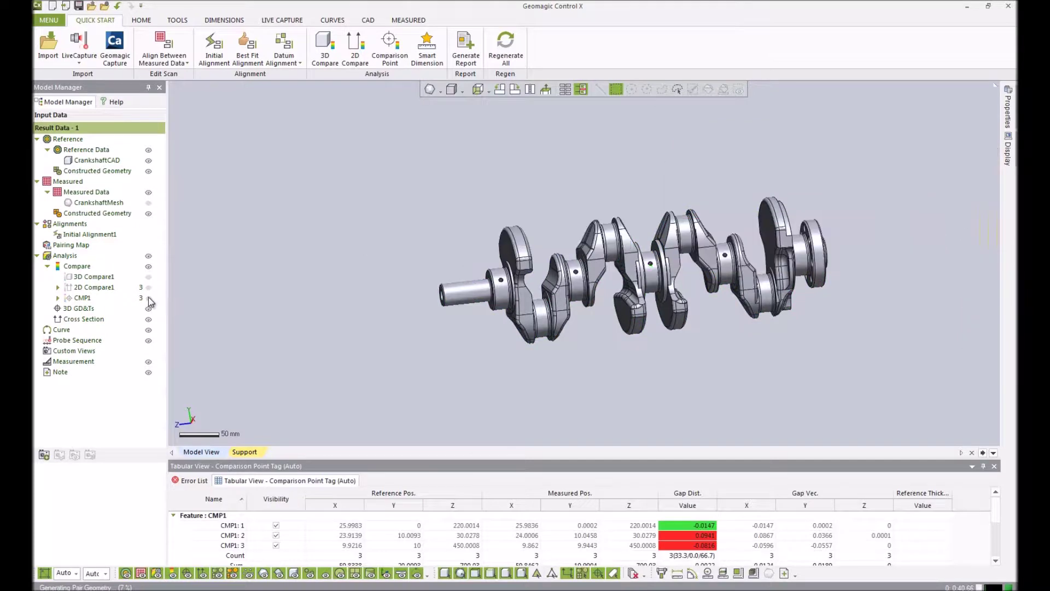
{"action": "middle_click_drag", "start_coordinate": [386, 236], "coordinate": [289, 222]}
{"action": "left_click", "coordinate": [427, 47]}
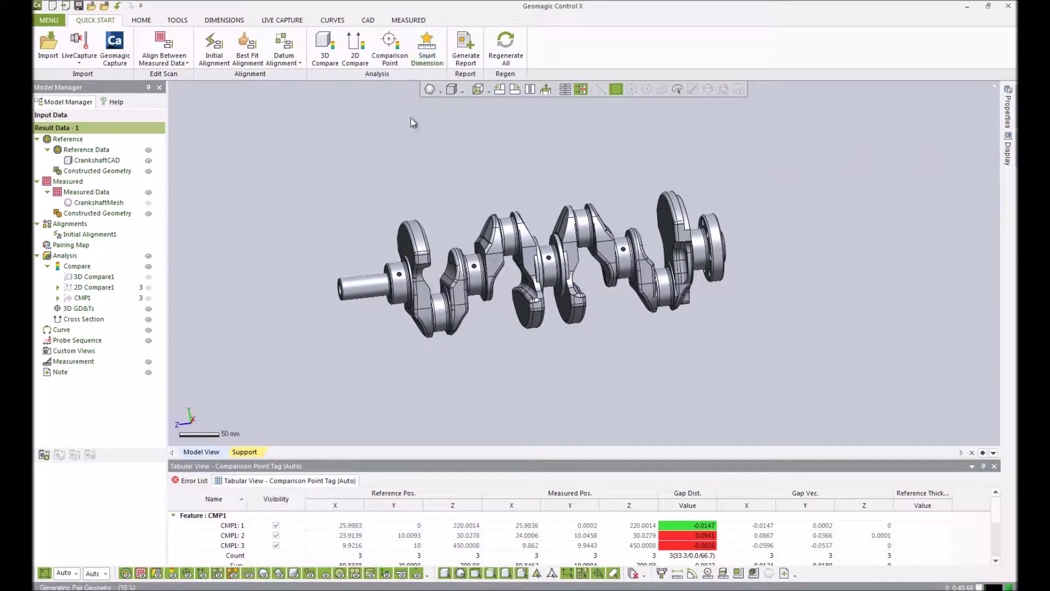
Step: Dimension the overall shaft length 491.9412 with a -0.4 ~ 0.5 tolerance
{"action": "left_click", "coordinate": [351, 286]}
{"action": "scroll", "coordinate": [356, 276], "scroll_direction": "up", "scroll_amount": 5}
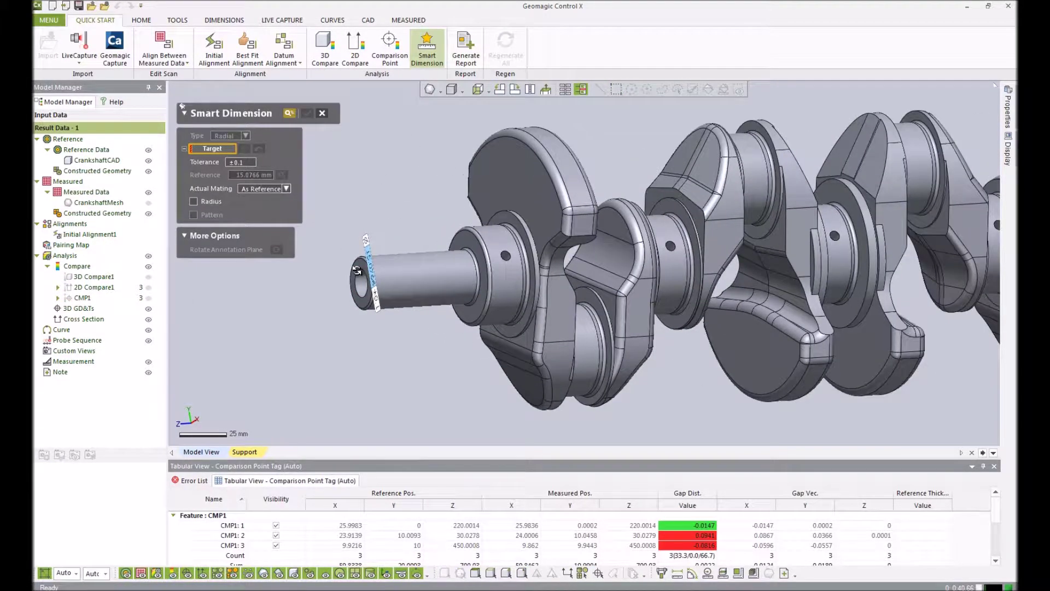
{"action": "left_click", "coordinate": [388, 270]}
{"action": "scroll", "coordinate": [387, 270], "scroll_direction": "down", "scroll_amount": 3}
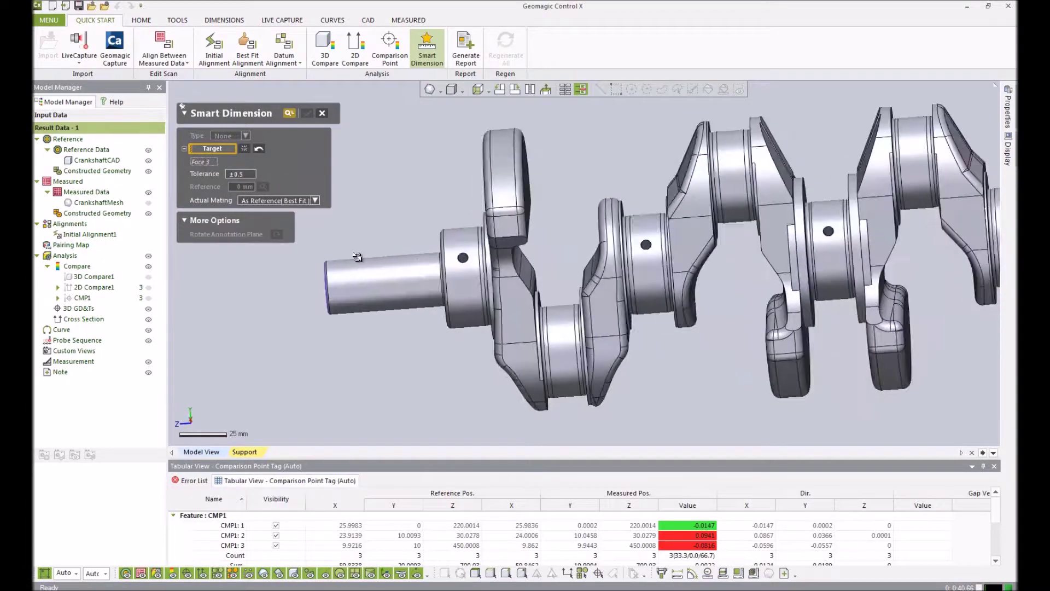
{"action": "left_click", "coordinate": [897, 246]}
{"action": "scroll", "coordinate": [788, 249], "scroll_direction": "up", "scroll_amount": 3}
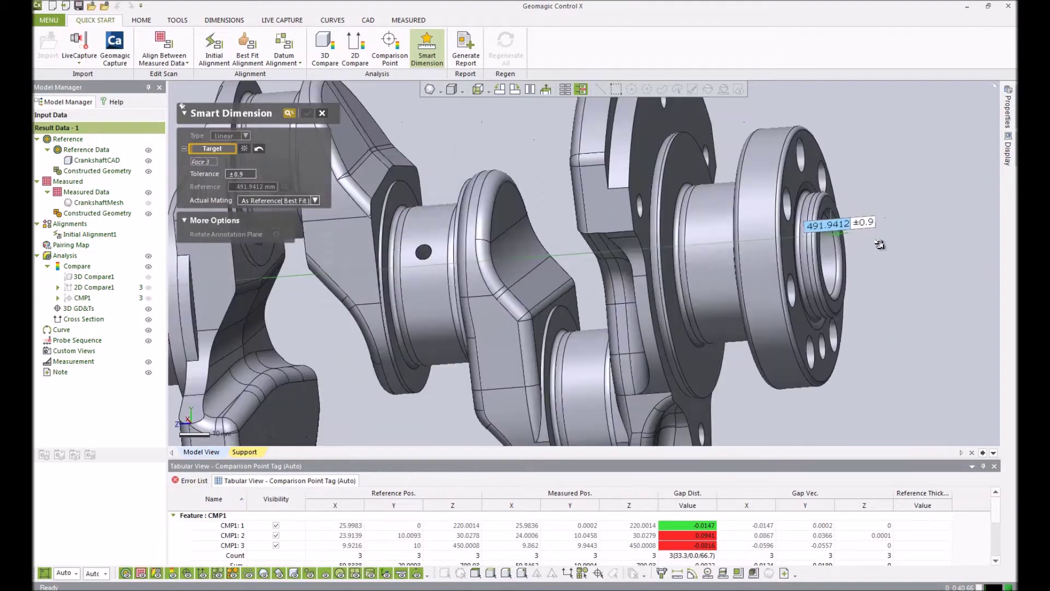
{"action": "scroll", "coordinate": [783, 252], "scroll_direction": "up", "scroll_amount": 3}
{"action": "scroll", "coordinate": [784, 252], "scroll_direction": "down", "scroll_amount": 2}
{"action": "left_click", "coordinate": [834, 243]}
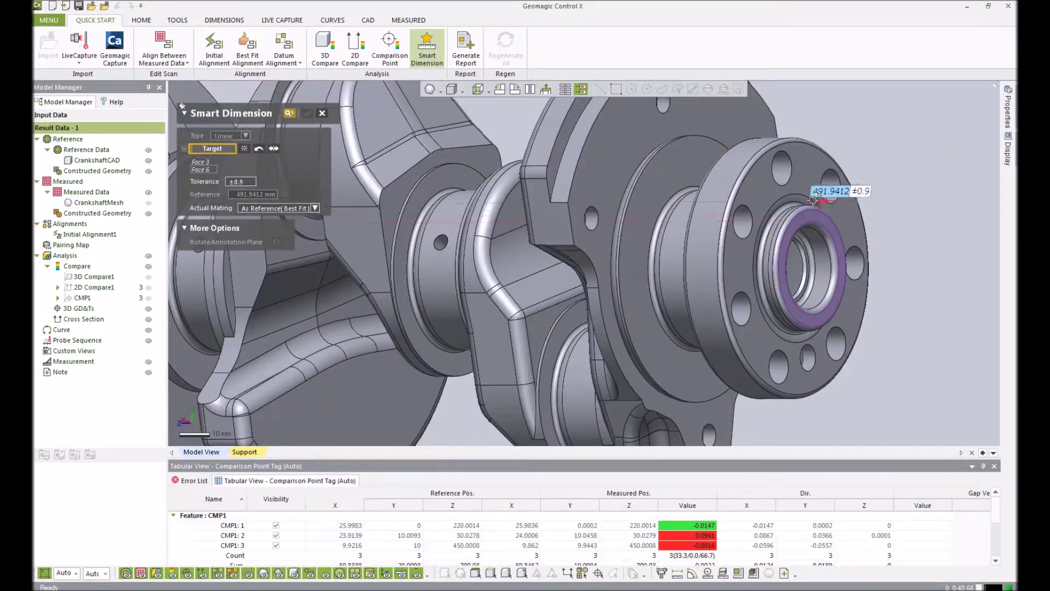
{"action": "scroll", "coordinate": [722, 239], "scroll_direction": "down", "scroll_amount": 2}
{"action": "scroll", "coordinate": [722, 239], "scroll_direction": "down", "scroll_amount": 2}
{"action": "left_click_drag", "start_coordinate": [621, 238], "coordinate": [493, 192]}
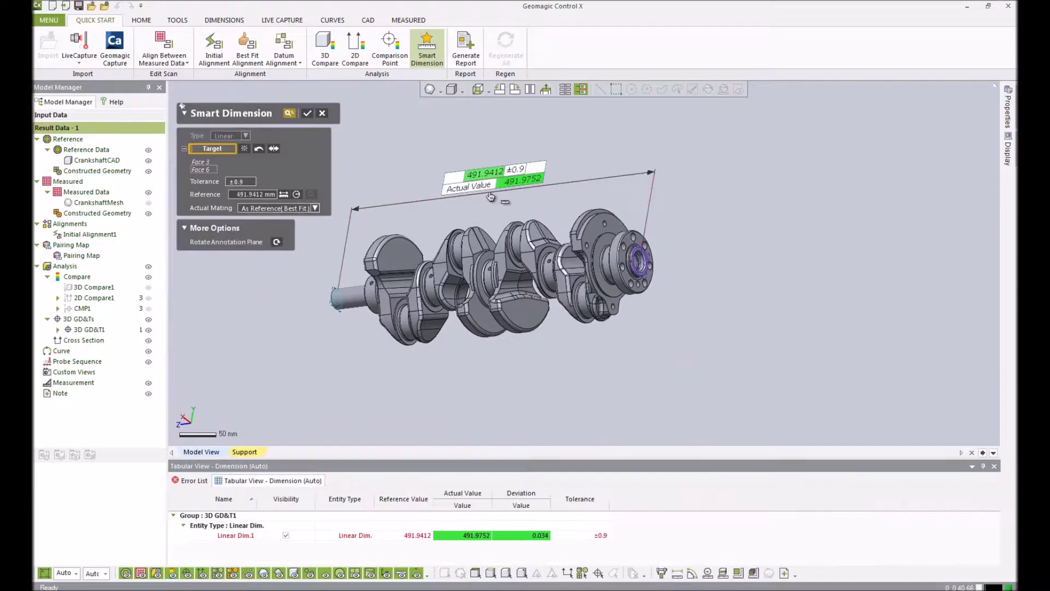
{"action": "left_click", "coordinate": [243, 183]}
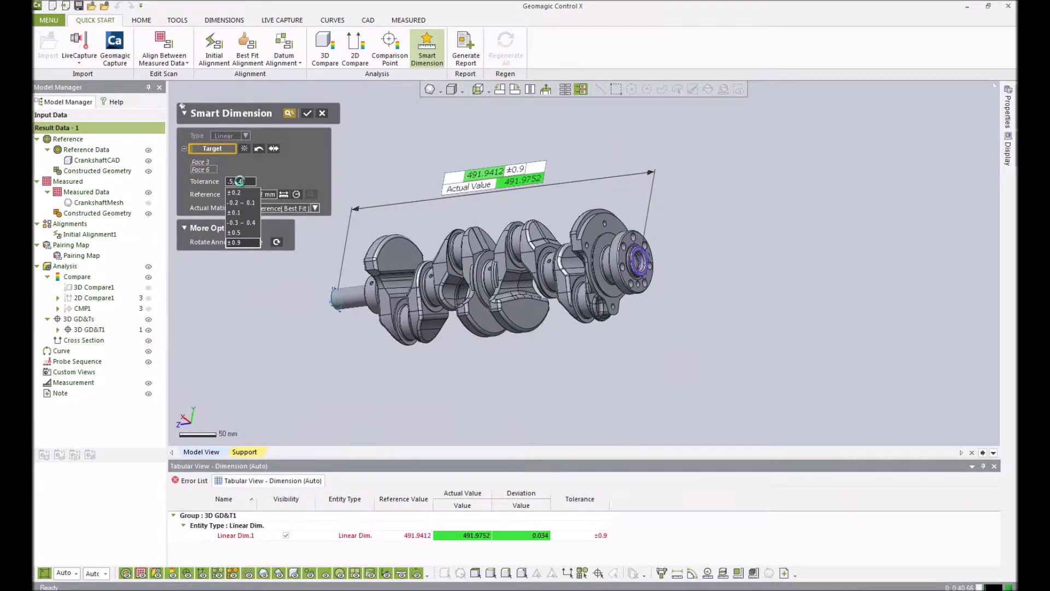
{"action": "key", "text": "Return"}
Step: Add an 85.0078 diameter dimension on the flange outer face
{"action": "scroll", "coordinate": [526, 181], "scroll_direction": "up", "scroll_amount": 1}
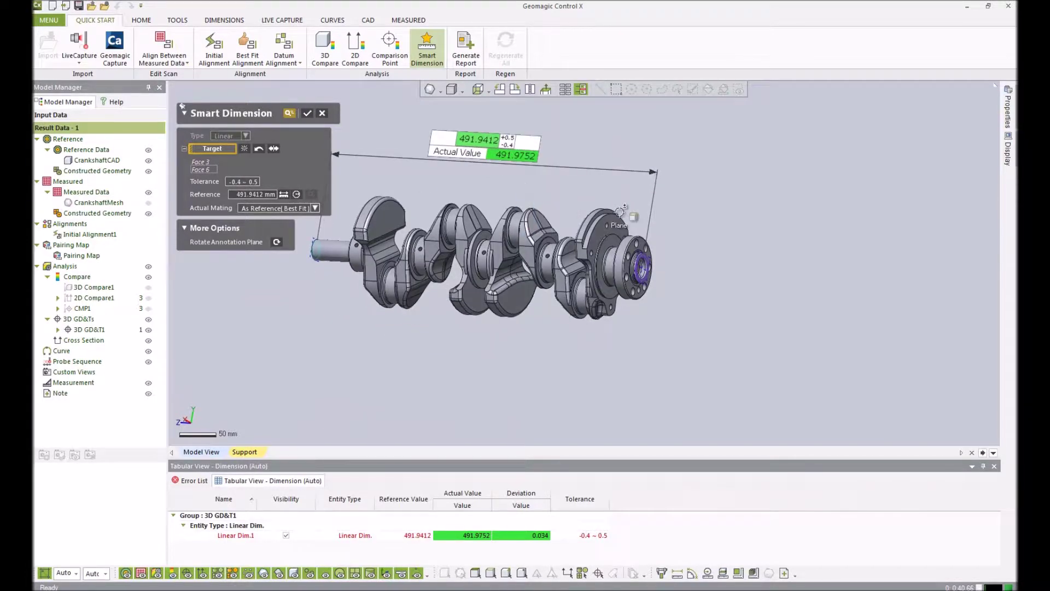
{"action": "scroll", "coordinate": [630, 250], "scroll_direction": "up", "scroll_amount": 3}
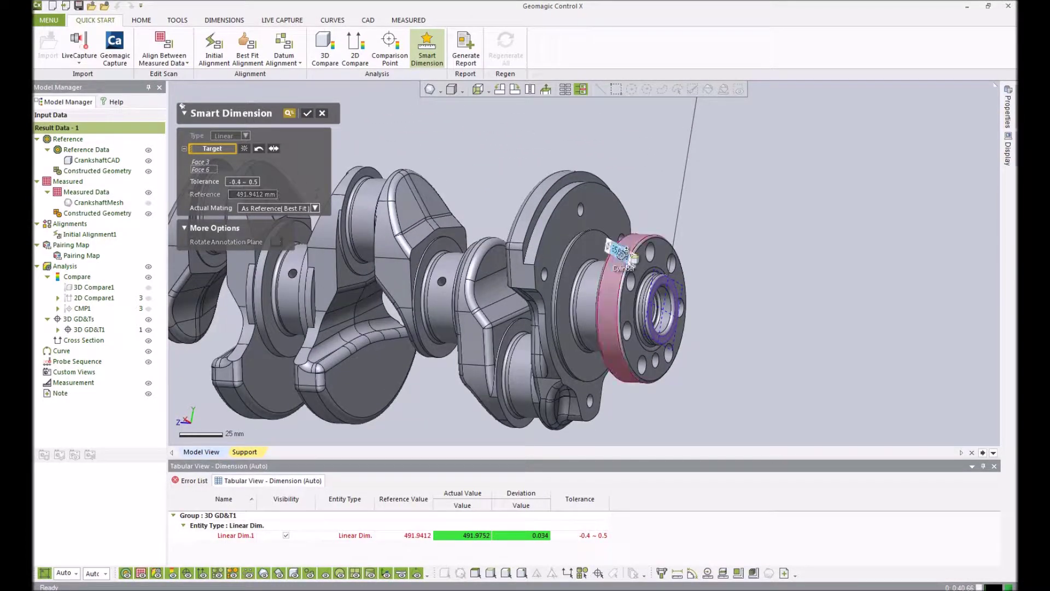
{"action": "left_click", "coordinate": [613, 250]}
{"action": "scroll", "coordinate": [613, 250], "scroll_direction": "down", "scroll_amount": 2}
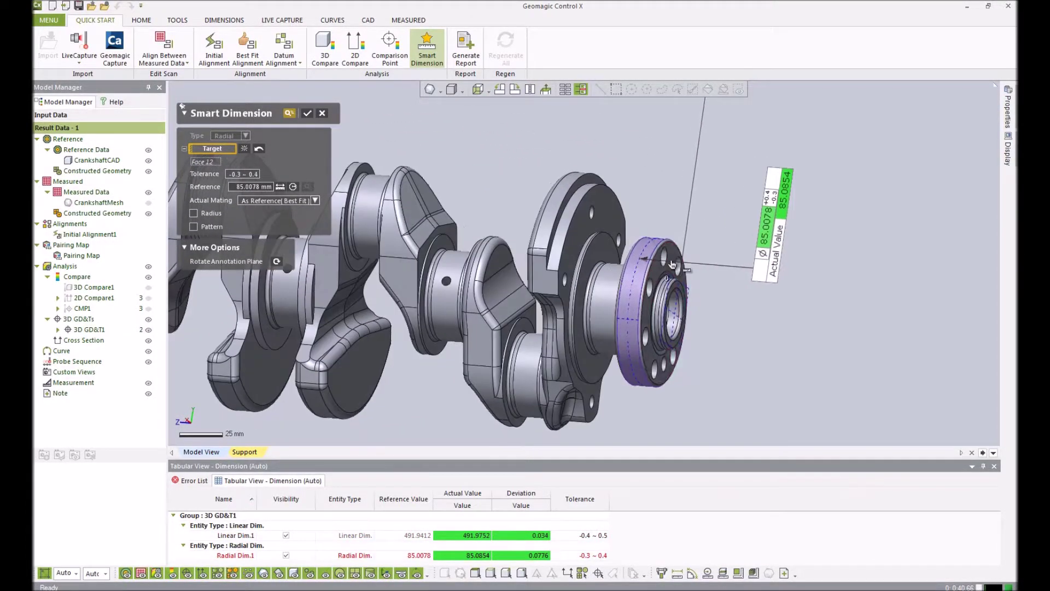
{"action": "scroll", "coordinate": [591, 268], "scroll_direction": "down", "scroll_amount": 2}
{"action": "scroll", "coordinate": [569, 285], "scroll_direction": "down", "scroll_amount": 2}
{"action": "scroll", "coordinate": [547, 304], "scroll_direction": "down", "scroll_amount": 2}
{"action": "scroll", "coordinate": [547, 305], "scroll_direction": "up", "scroll_amount": 3}
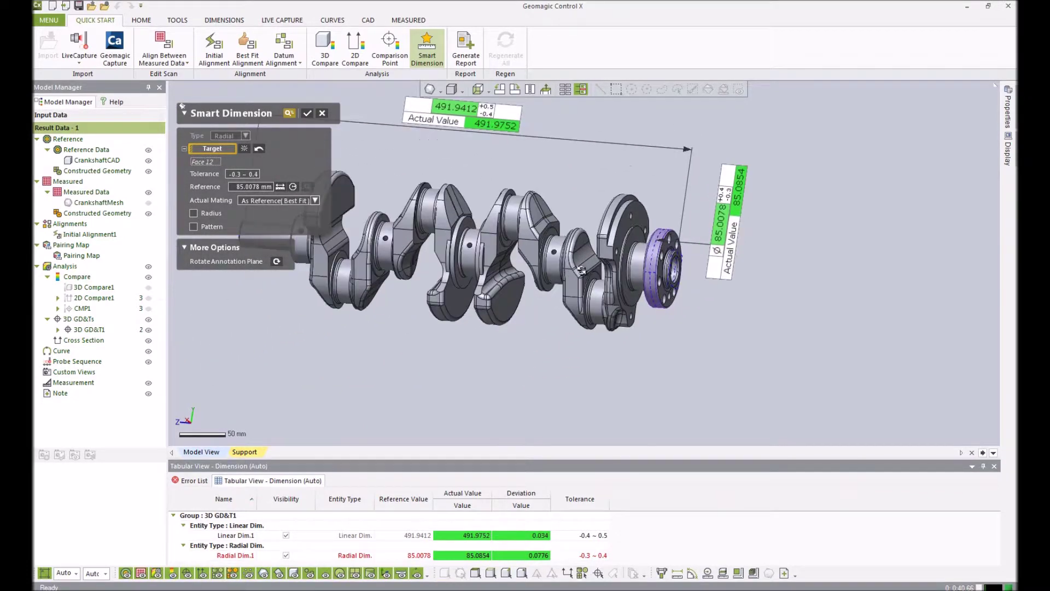
{"action": "scroll", "coordinate": [580, 279], "scroll_direction": "up", "scroll_amount": 3}
Step: Dimension the crank web thickness between its two side faces as 19.3278
{"action": "right_click_drag", "start_coordinate": [598, 265], "coordinate": [449, 317]}
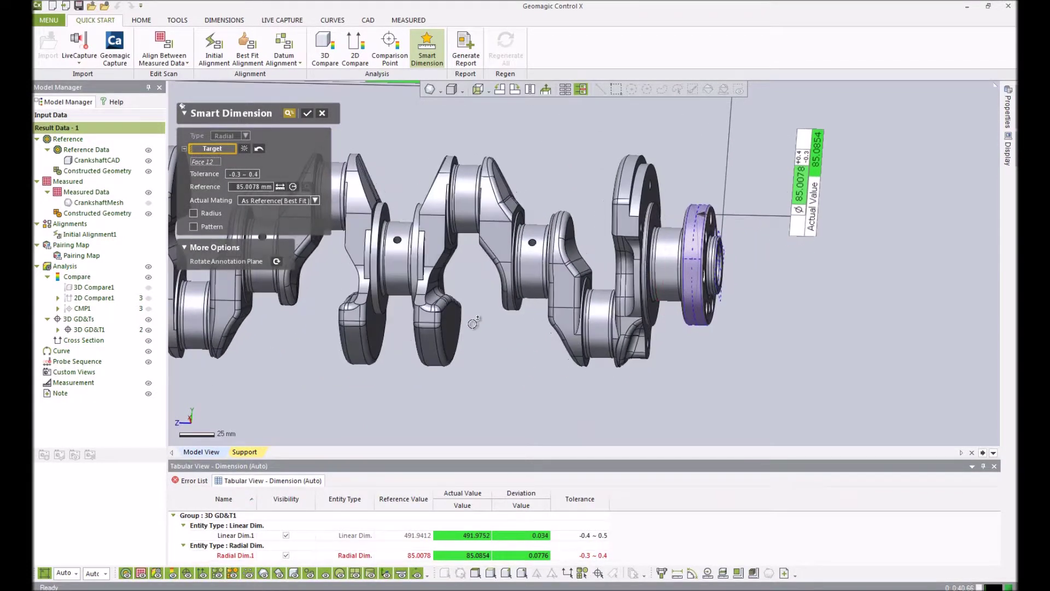
{"action": "left_click", "coordinate": [449, 323]}
{"action": "mouse_move", "coordinate": [405, 257]}
{"action": "right_mouse_down"}
{"action": "mouse_move", "coordinate": [626, 268]}
{"action": "mouse_move", "coordinate": [465, 307]}
{"action": "right_mouse_up"}
{"action": "left_click", "coordinate": [465, 306]}
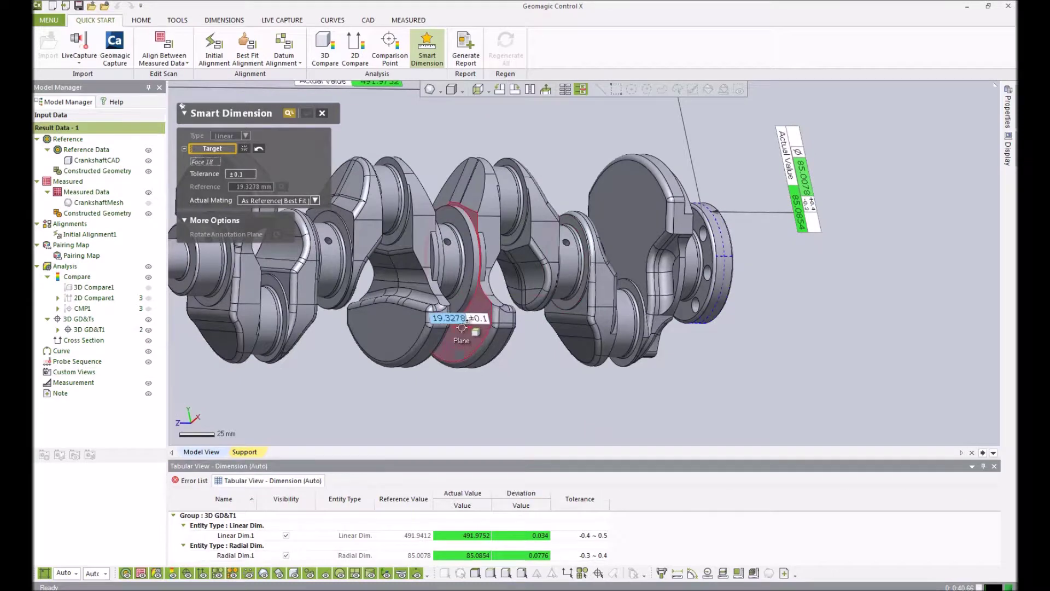
{"action": "left_click", "coordinate": [494, 402]}
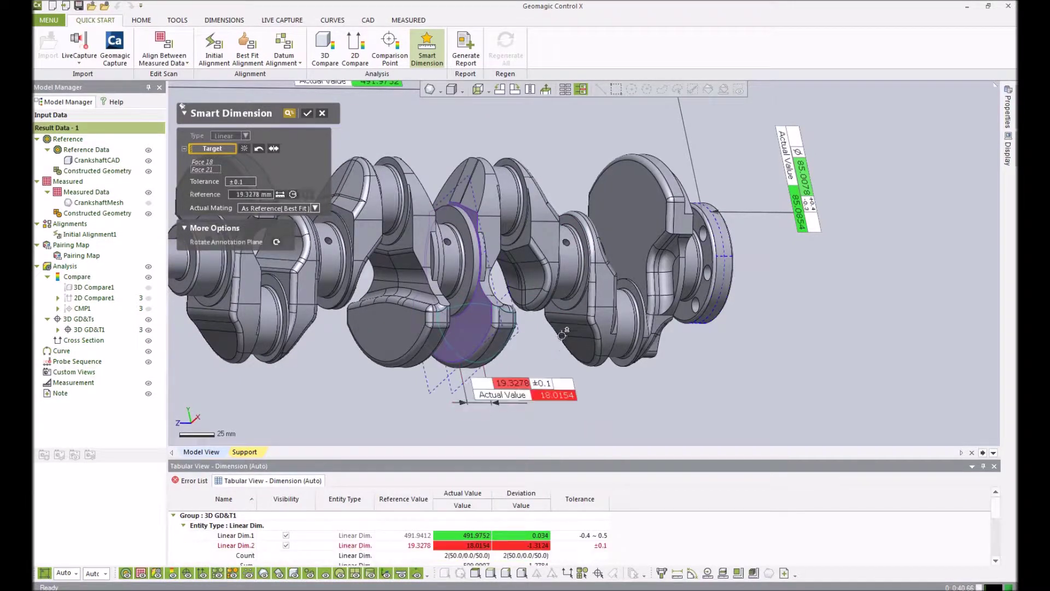
{"action": "right_click_drag", "start_coordinate": [542, 274], "coordinate": [589, 282]}
Step: Add the 47.9966 crank-pin diameter dimension and commit the smart dimensions
{"action": "scroll", "coordinate": [590, 282], "scroll_direction": "down", "scroll_amount": 5}
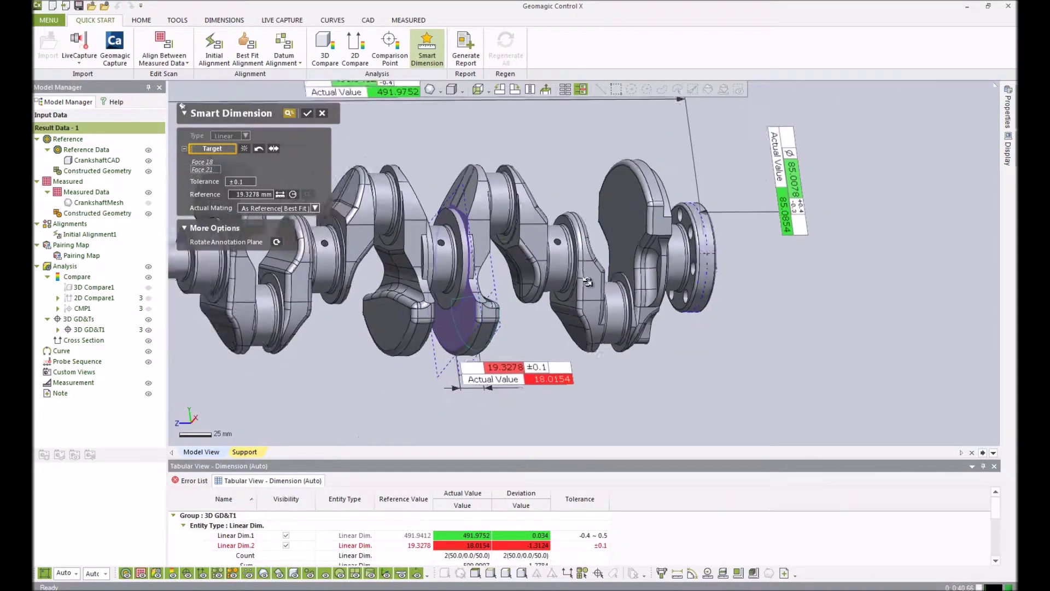
{"action": "left_click", "coordinate": [255, 268]}
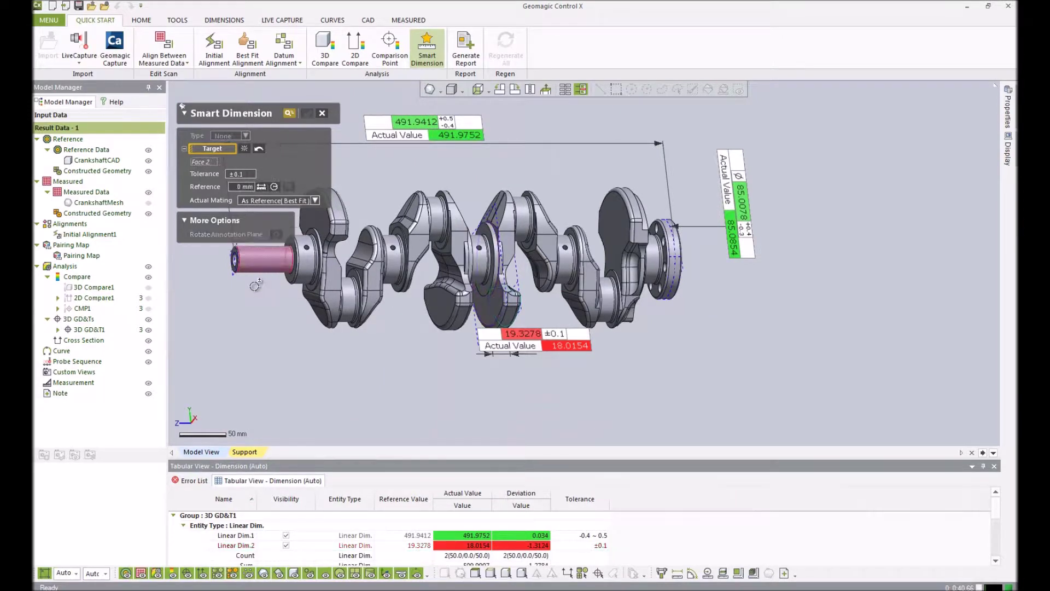
{"action": "left_click", "coordinate": [245, 150]}
{"action": "left_click", "coordinate": [348, 303]}
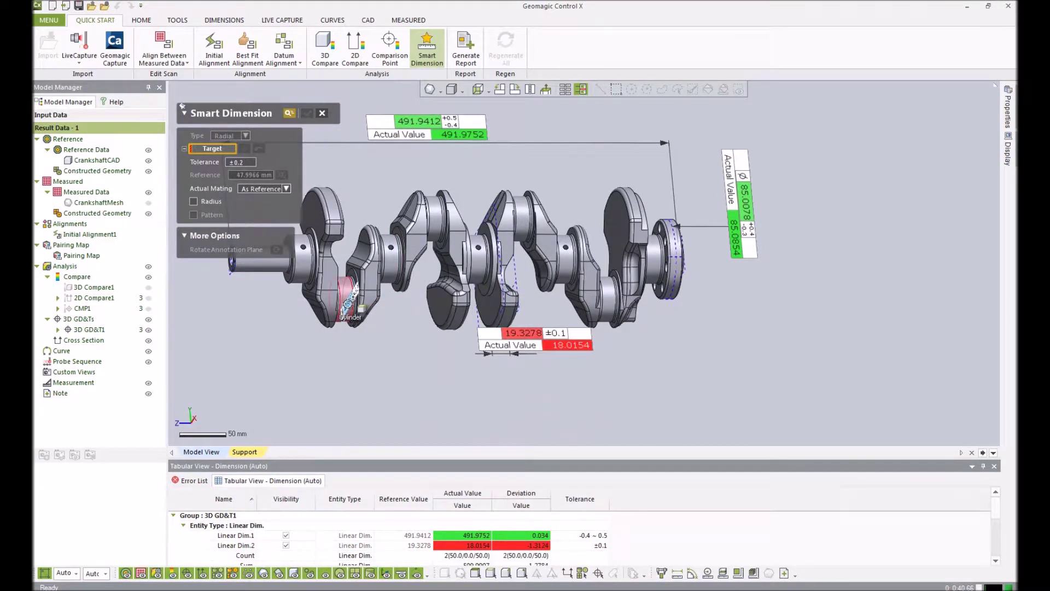
{"action": "left_click", "coordinate": [348, 303]}
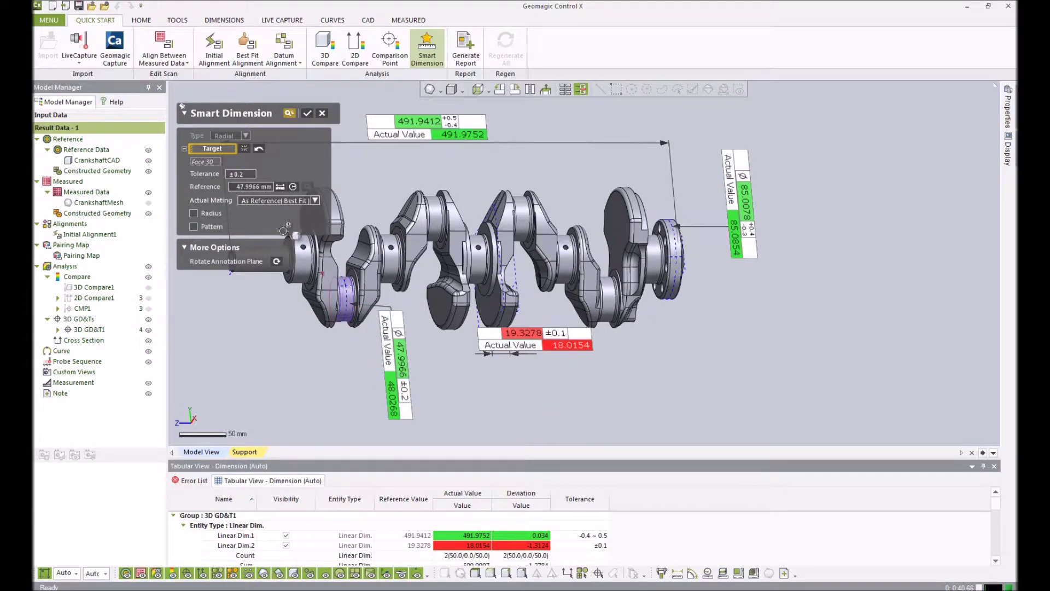
{"action": "type", "text": "48"}
{"action": "left_click", "coordinate": [306, 114]}
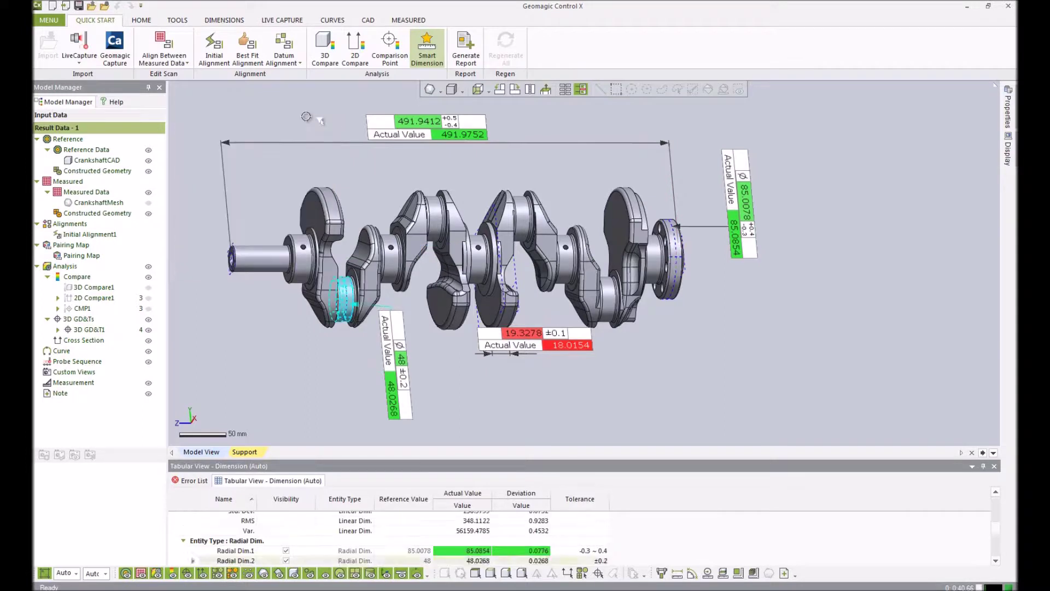
Step: Create a new 3D GD&T group with a 0.1 cylindricity callout on the left journal
{"action": "left_click", "coordinate": [218, 22]}
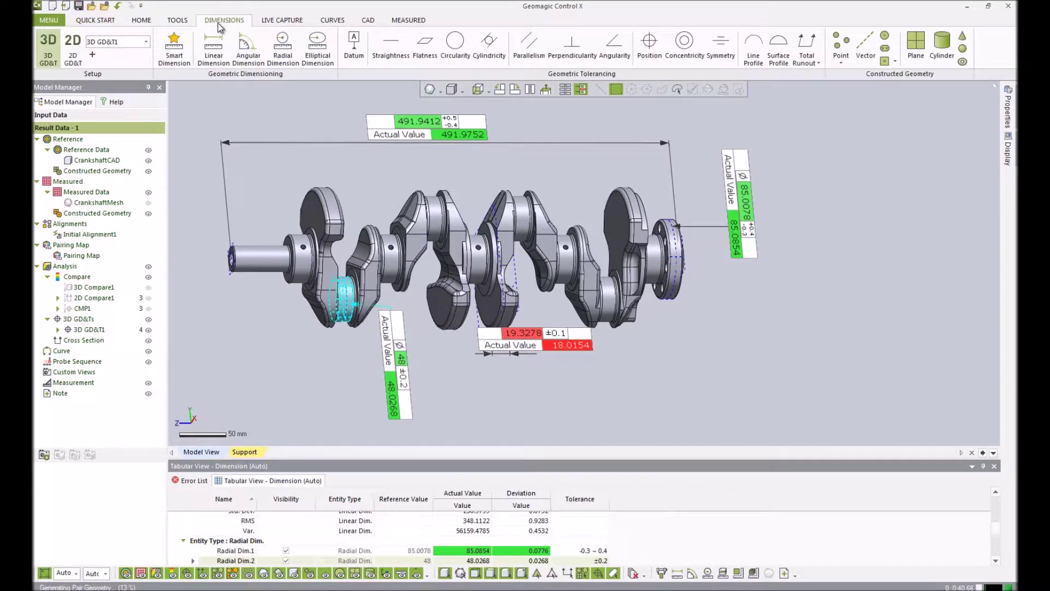
{"action": "left_click", "coordinate": [92, 56]}
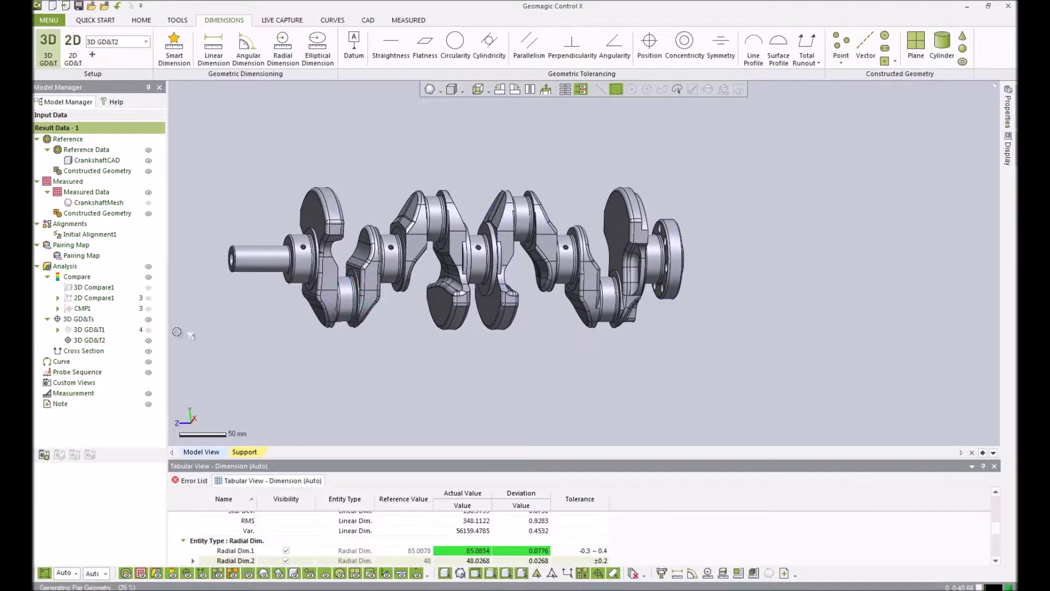
{"action": "left_click", "coordinate": [490, 49]}
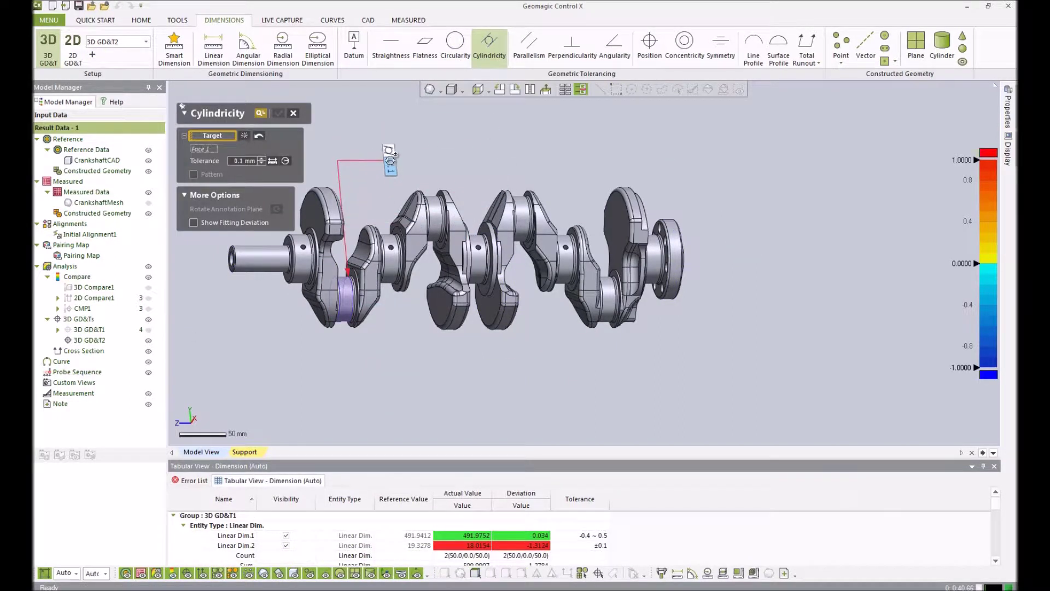
{"action": "left_click", "coordinate": [389, 159]}
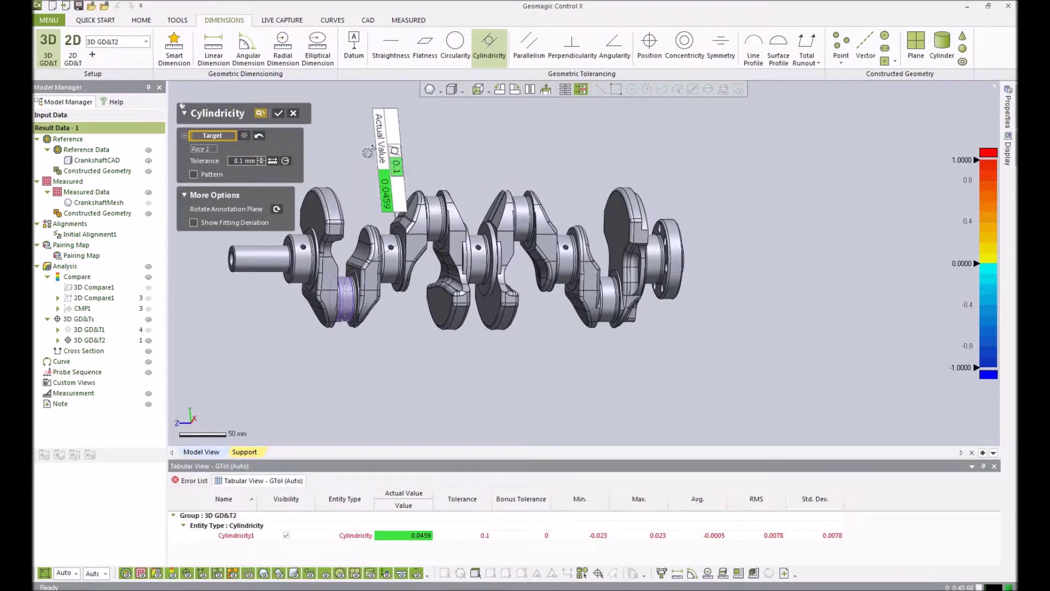
{"action": "left_click", "coordinate": [278, 113]}
Step: Define datum A on the shaft nose face
{"action": "left_click", "coordinate": [354, 49]}
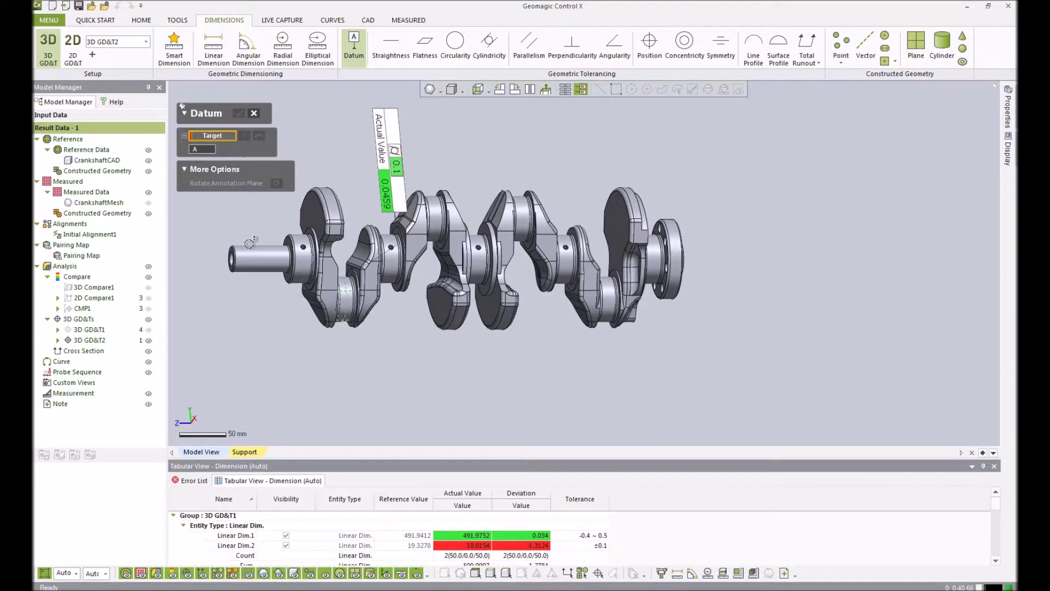
{"action": "left_click", "coordinate": [249, 244]}
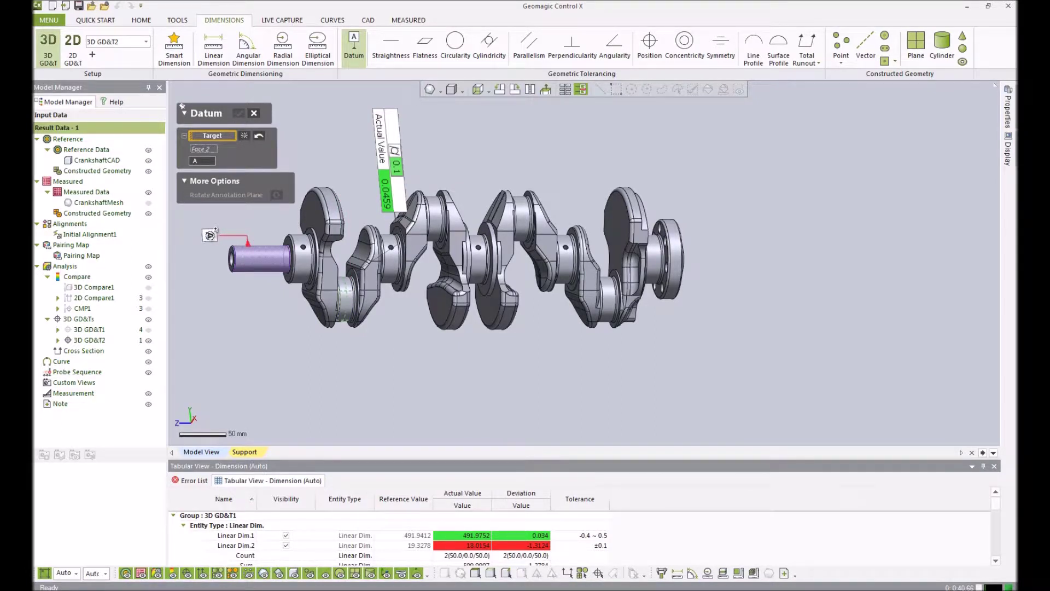
{"action": "left_click", "coordinate": [239, 113]}
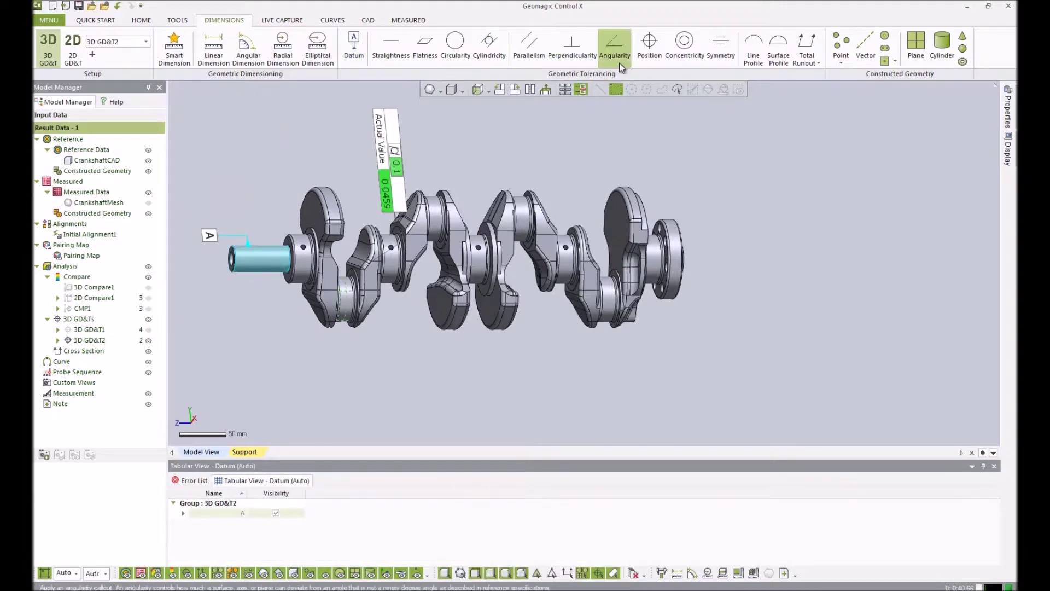
Step: Add a concentricity callout on the middle journal referenced to datum A (0.0811)
{"action": "left_click", "coordinate": [681, 64]}
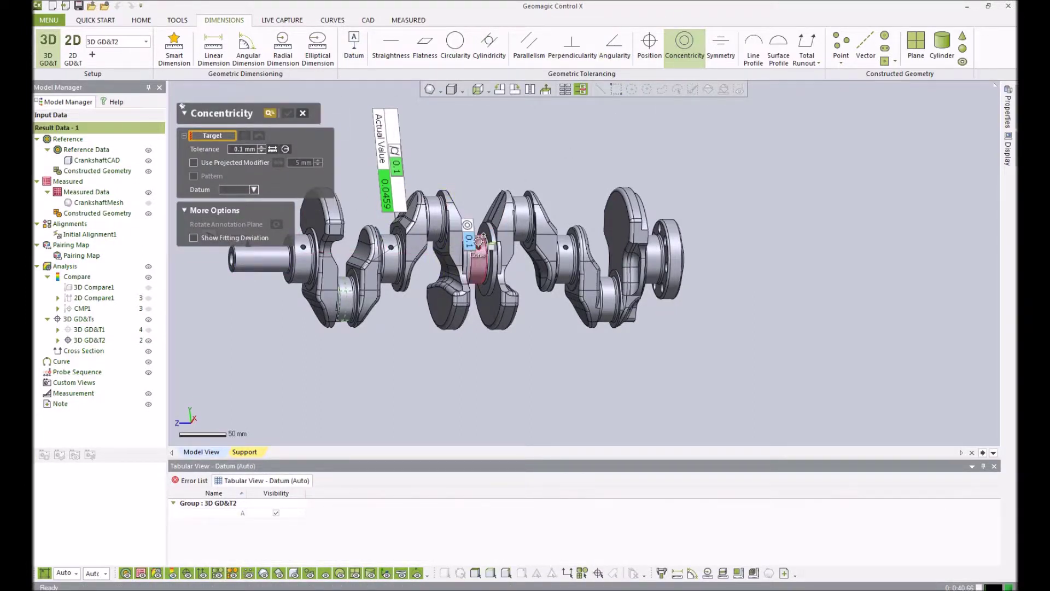
{"action": "left_click", "coordinate": [479, 249]}
{"action": "left_click", "coordinate": [254, 202]}
{"action": "left_click", "coordinate": [241, 213]}
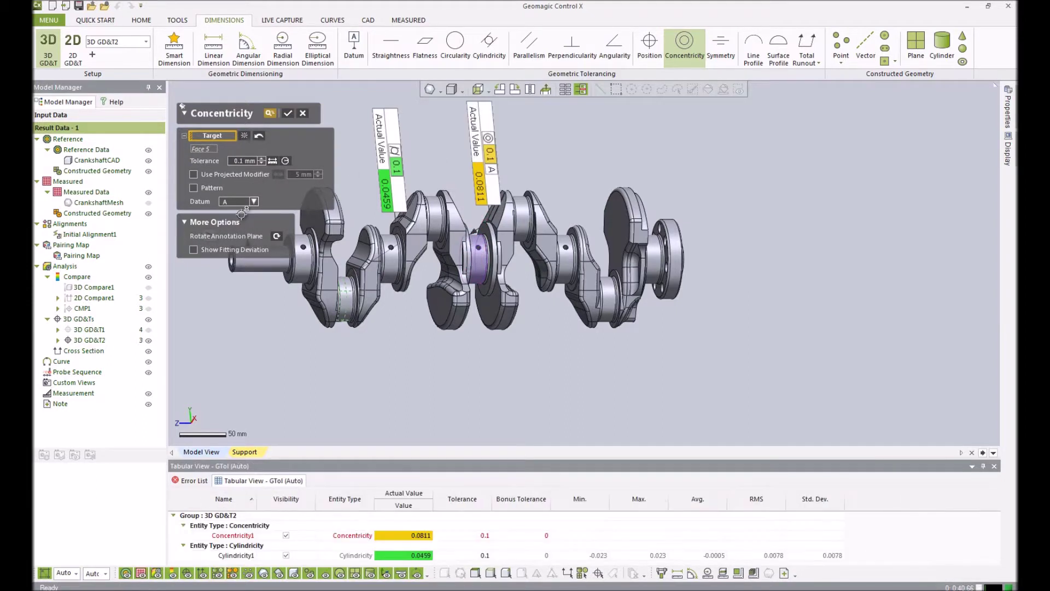
{"action": "left_click", "coordinate": [287, 114]}
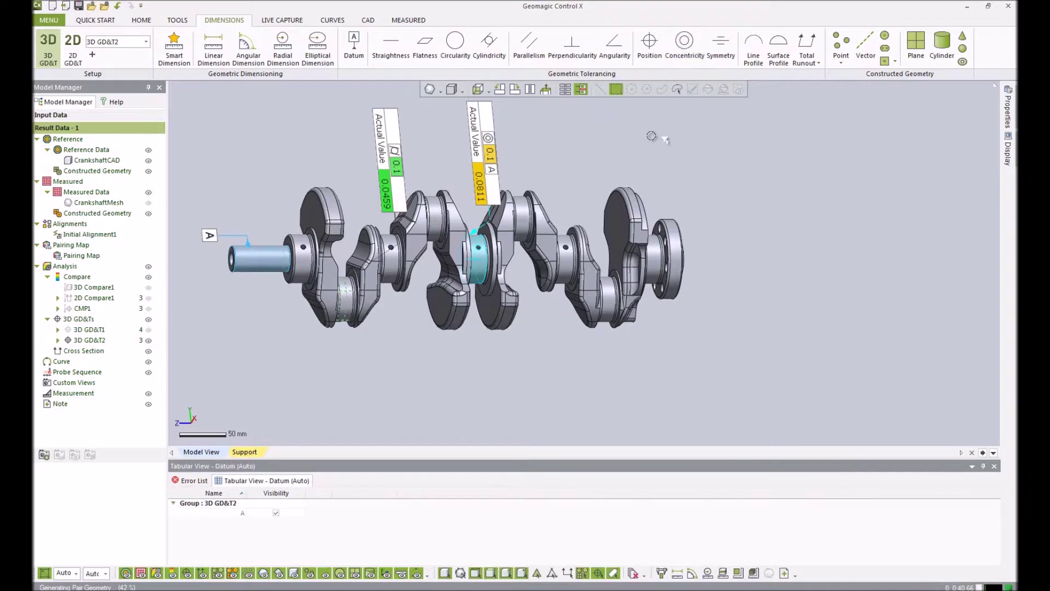
{"action": "right_click_drag", "start_coordinate": [636, 158], "coordinate": [735, 153]}
Step: Add a total runout callout on the right-hand journal to datum A (0.1121)
{"action": "left_click", "coordinate": [801, 65]}
{"action": "left_click", "coordinate": [818, 106]}
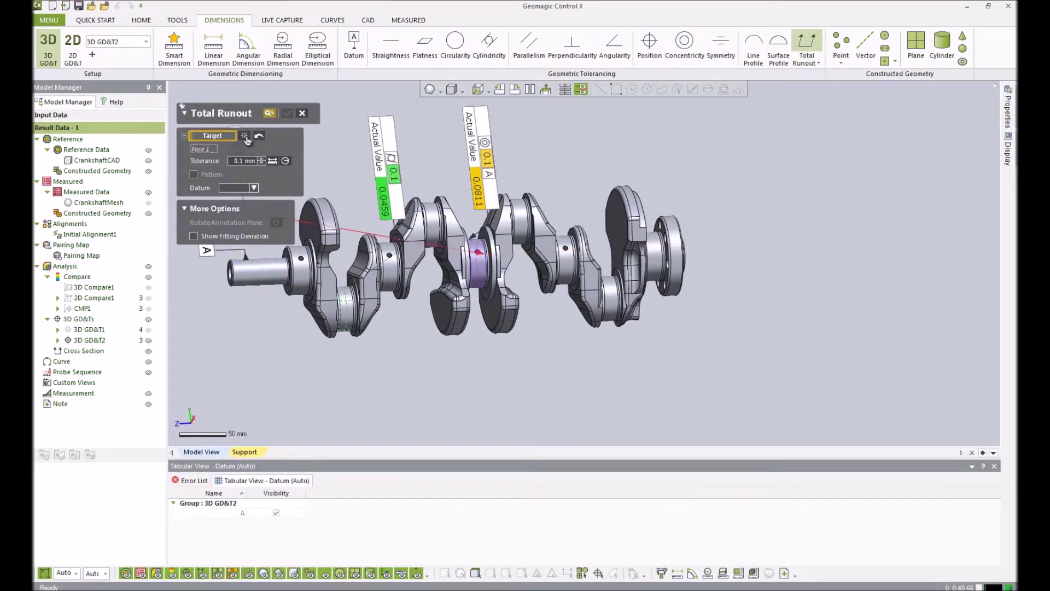
{"action": "left_click", "coordinate": [258, 135]}
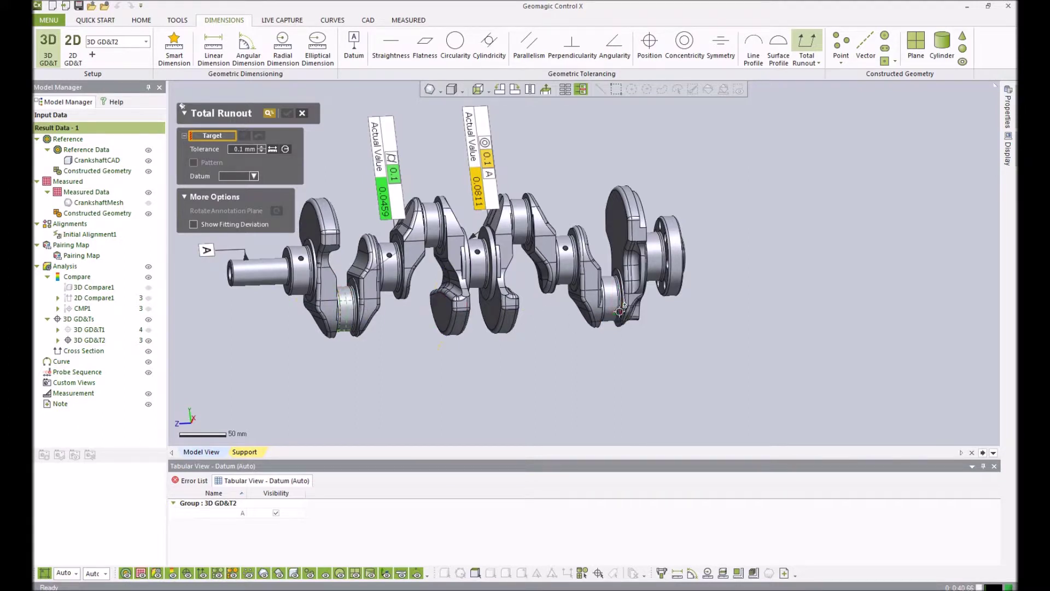
{"action": "left_click", "coordinate": [563, 258]}
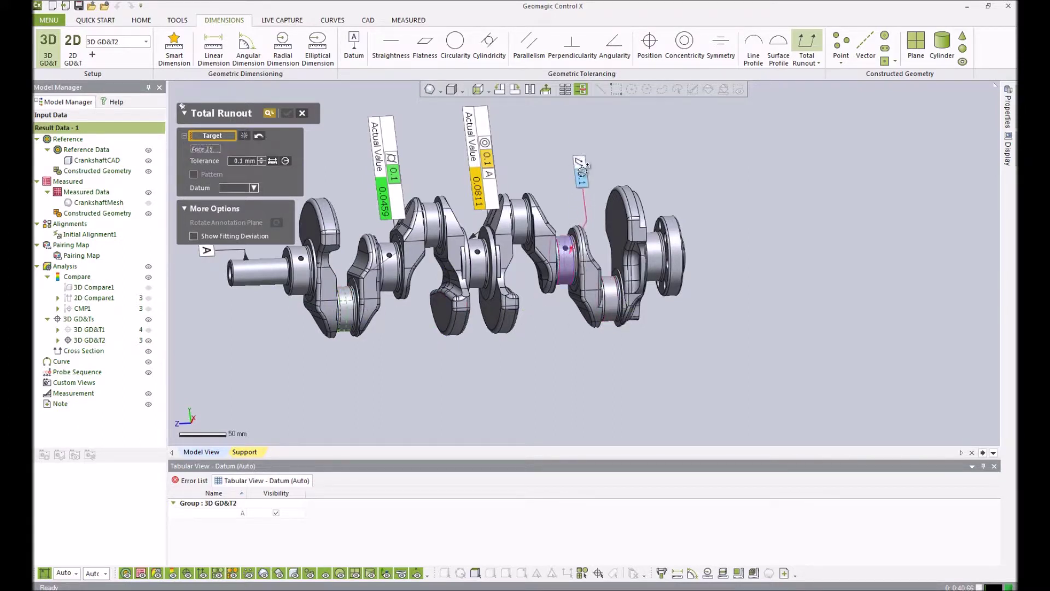
{"action": "left_click", "coordinate": [254, 188]}
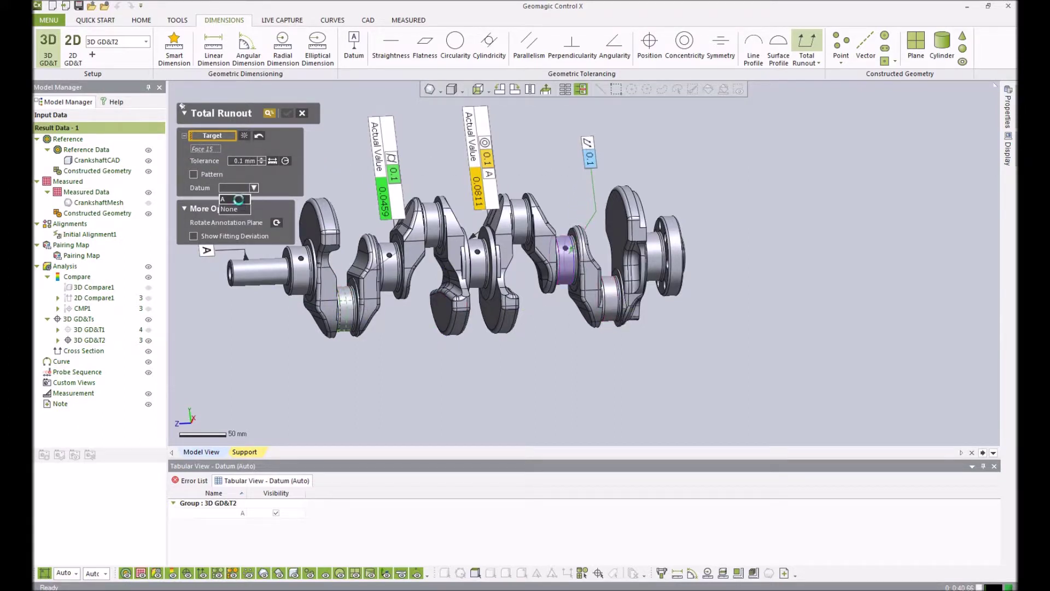
{"action": "left_click", "coordinate": [239, 200]}
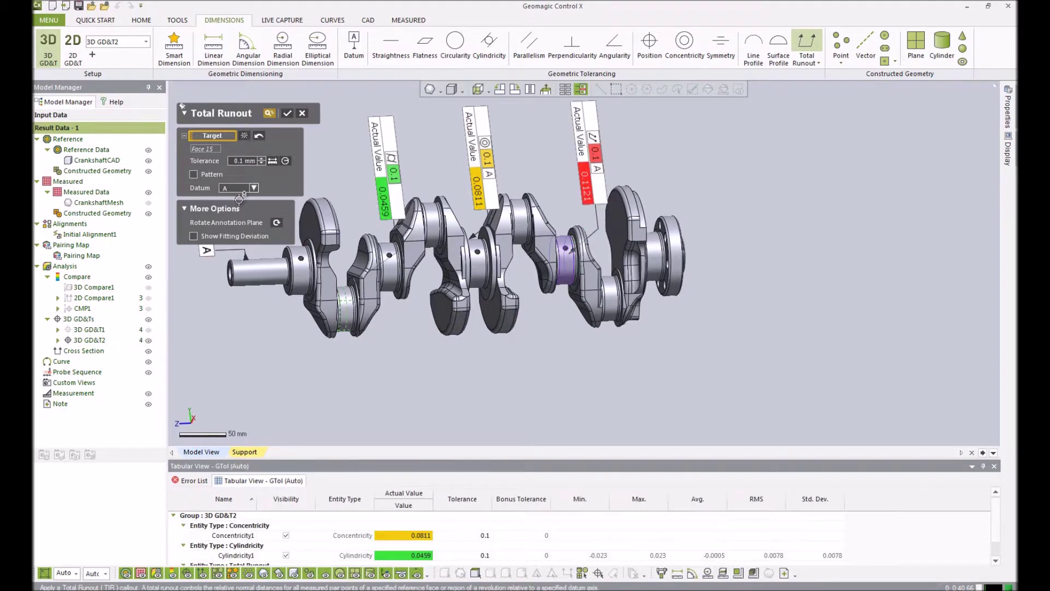
{"action": "left_click", "coordinate": [288, 115]}
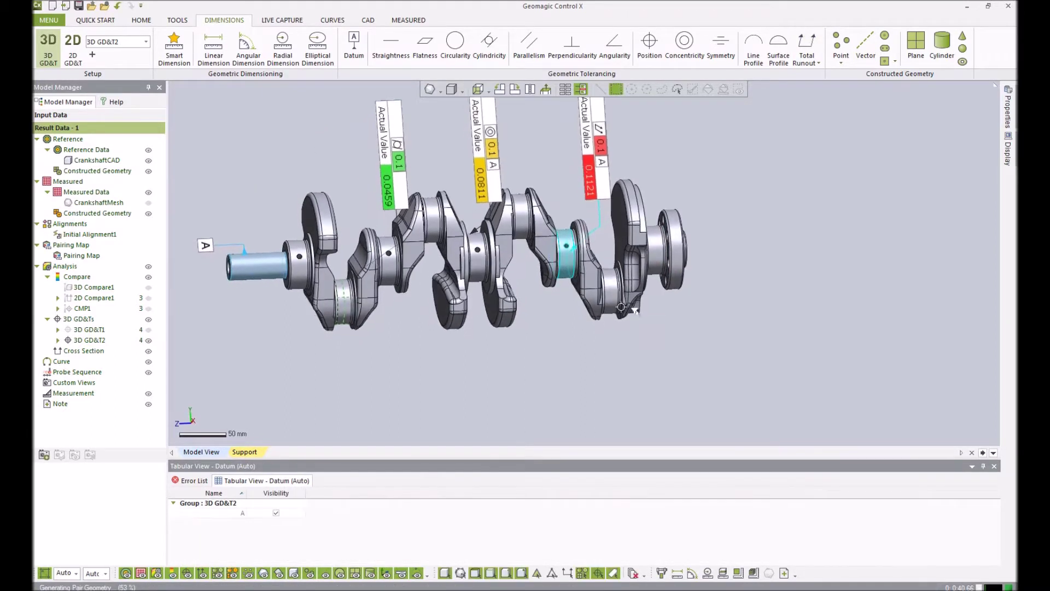
{"action": "scroll", "coordinate": [621, 307], "scroll_direction": "down", "scroll_amount": 2}
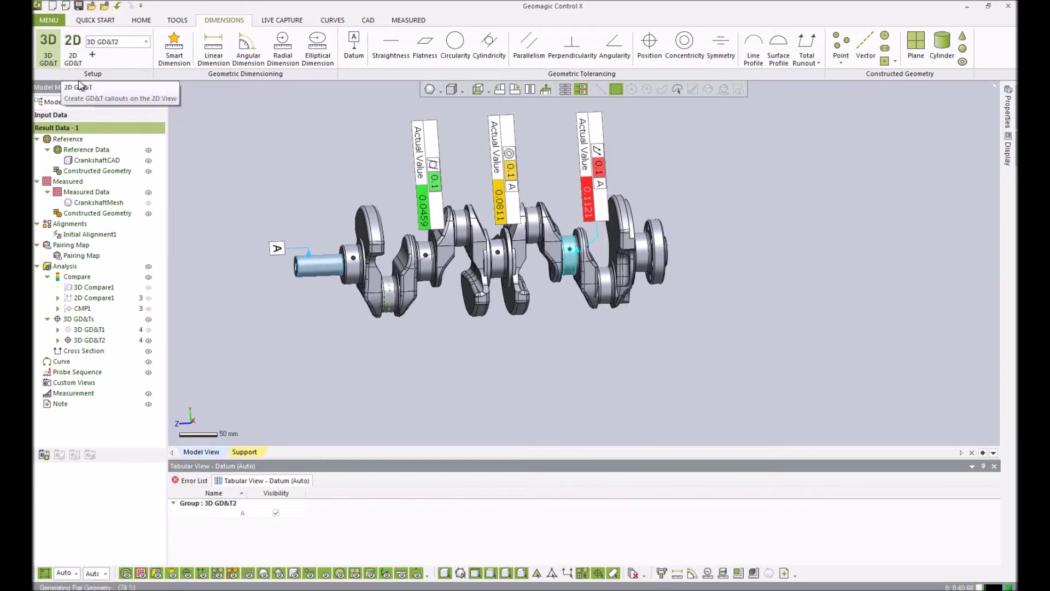
Step: Show only the 3D Compare1 colour map, hiding CMP1 tables, 2D sections and GD&T callouts
{"action": "left_click", "coordinate": [108, 23]}
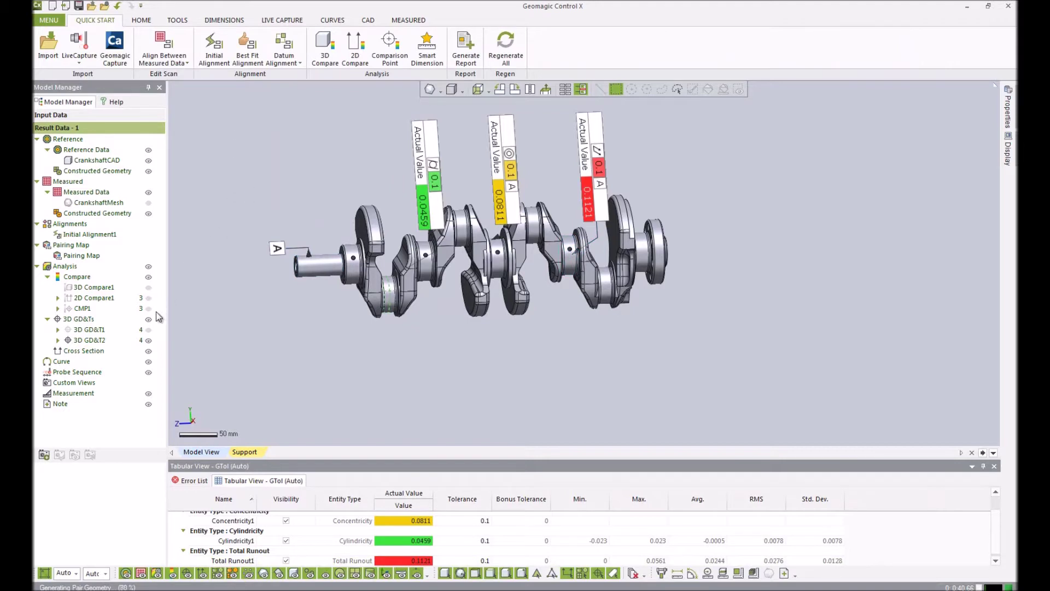
{"action": "left_click", "coordinate": [148, 308]}
{"action": "left_click", "coordinate": [149, 287]}
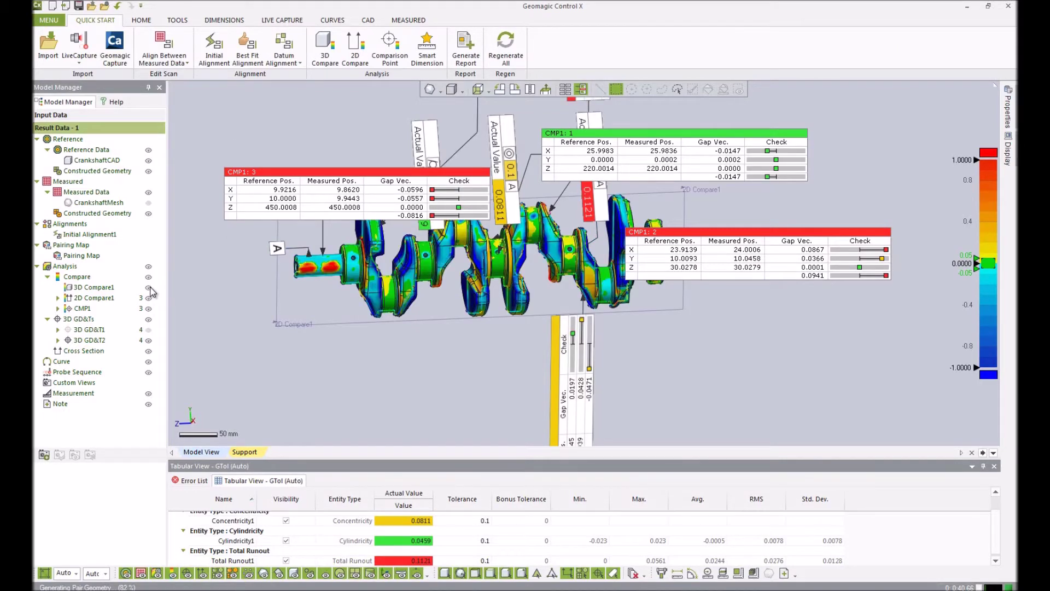
{"action": "left_click", "coordinate": [148, 298]}
{"action": "left_click", "coordinate": [149, 319]}
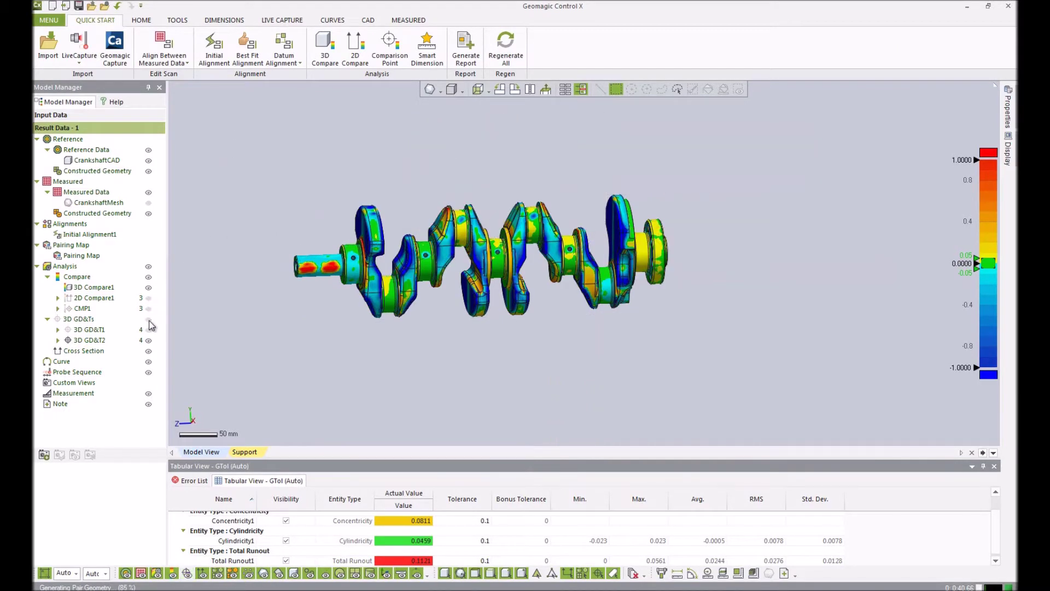